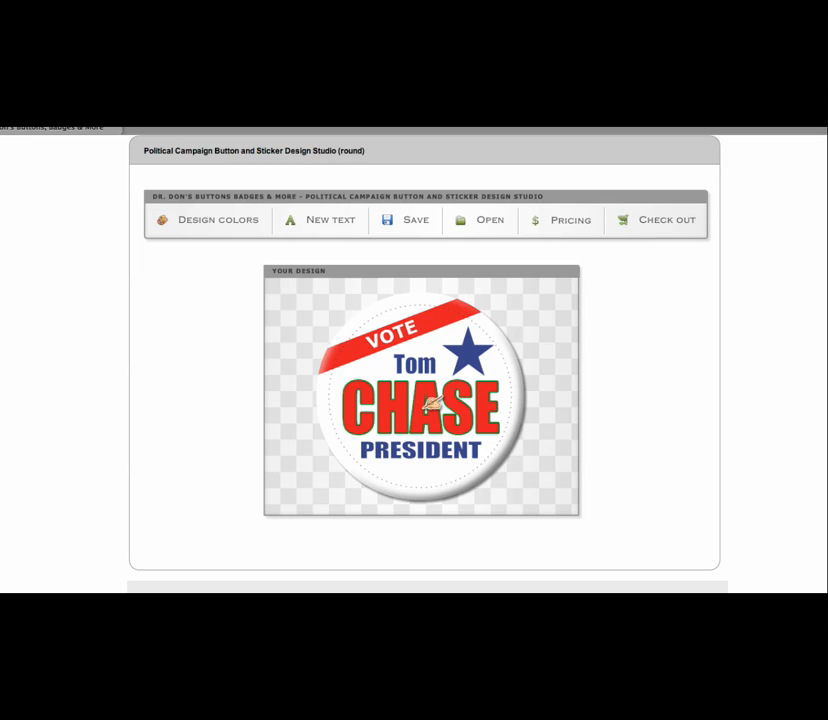
click(430, 364)
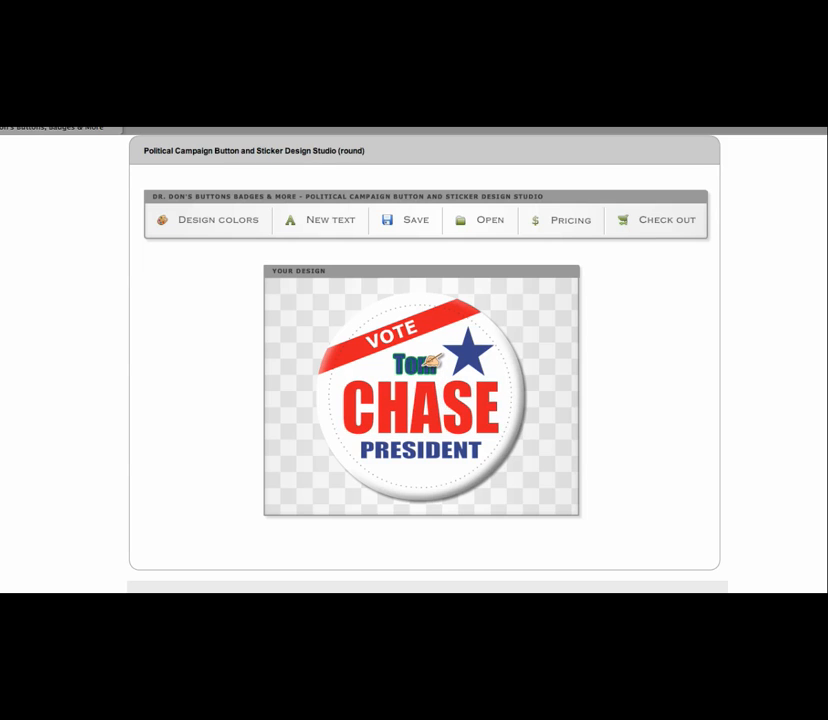
click(430, 362)
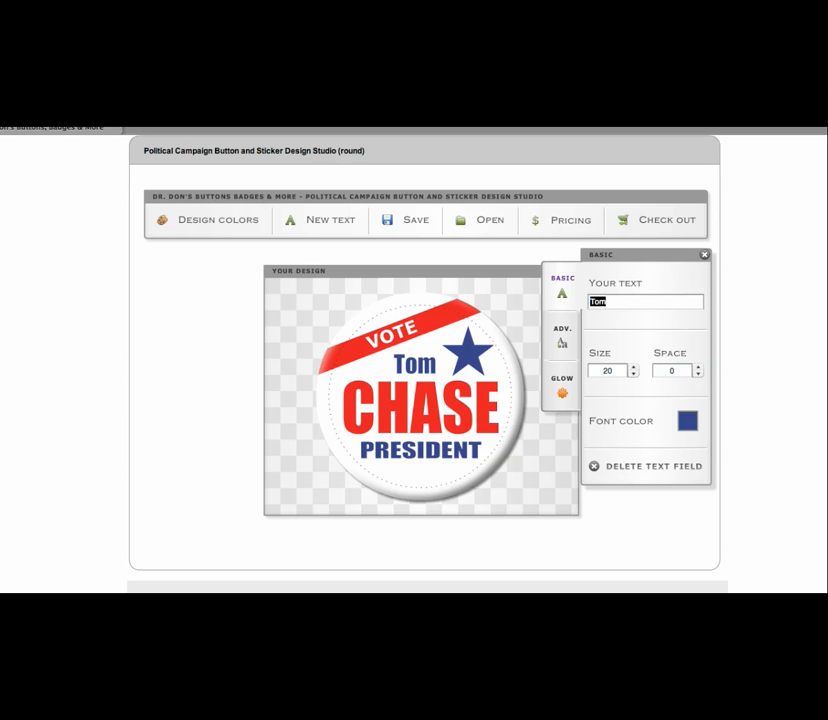
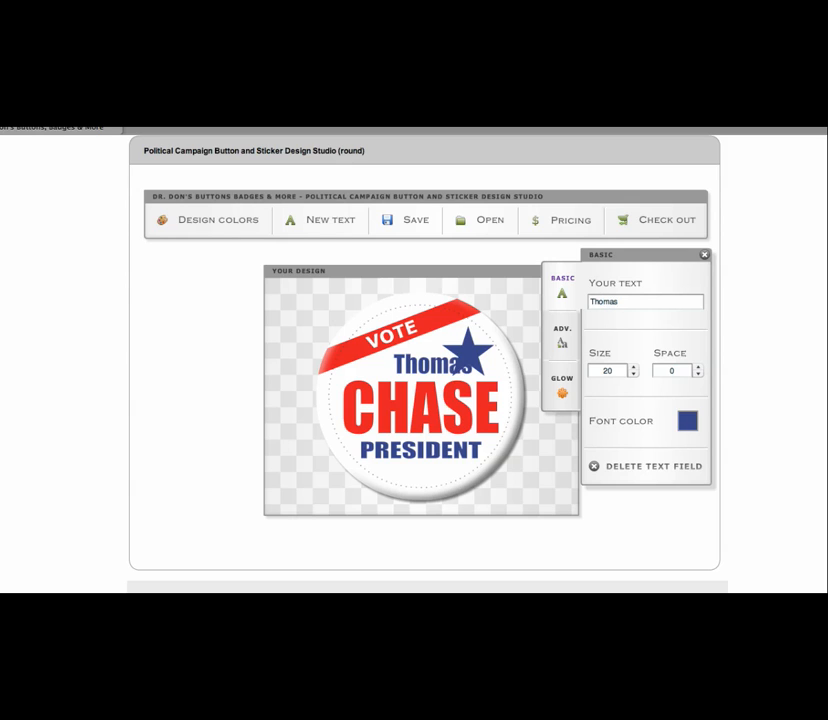
click(405, 358)
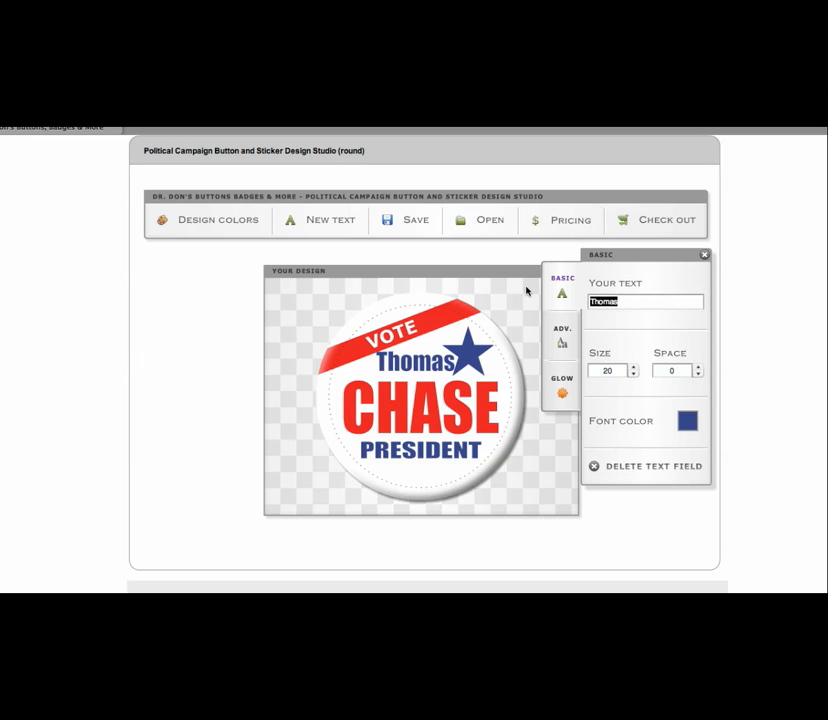
click(633, 375)
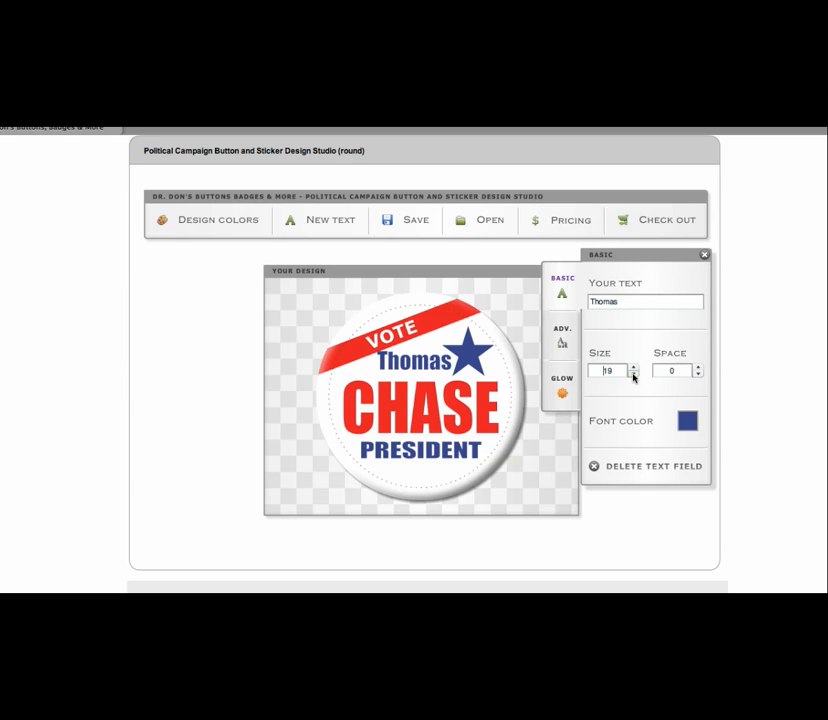
click(633, 375)
click(633, 375)
click(633, 375)
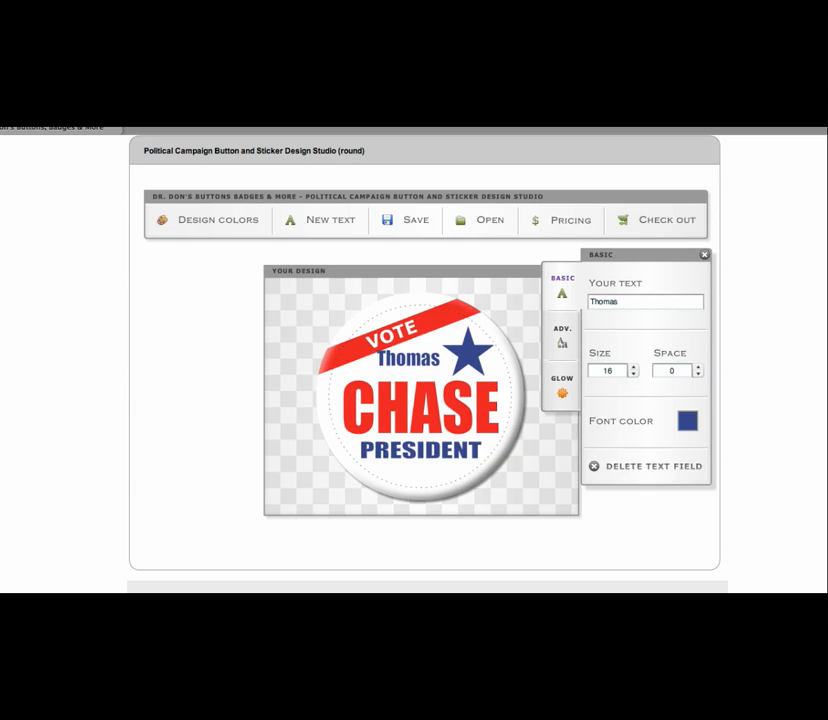
drag(412, 360, 420, 363)
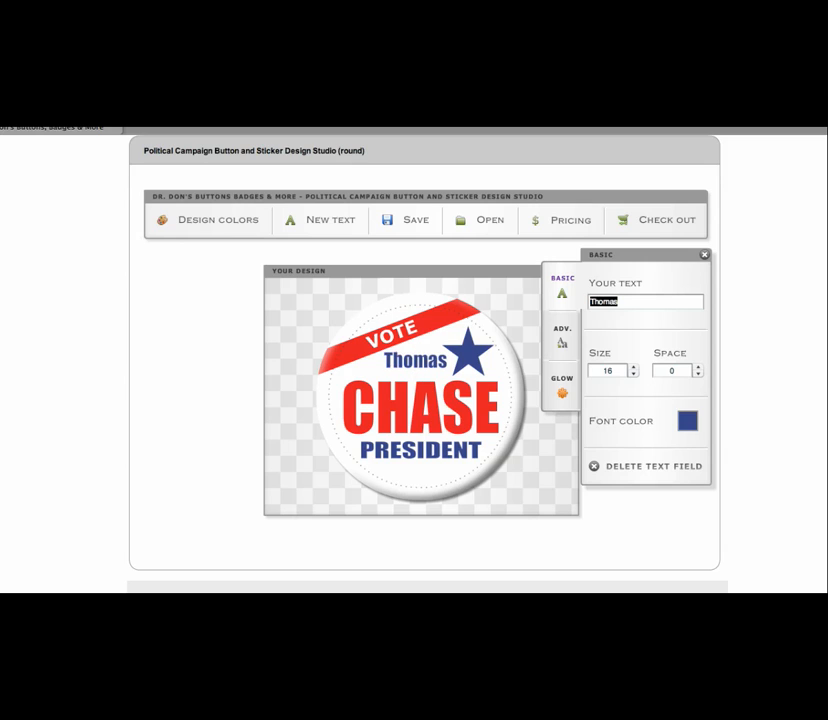
click(698, 374)
click(698, 374)
click(698, 374)
click(698, 374)
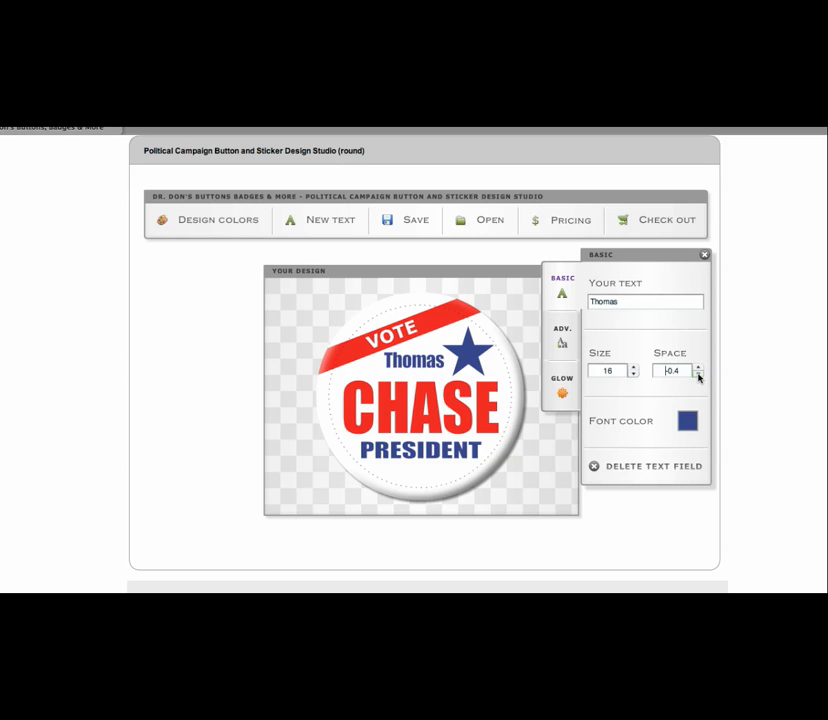
click(418, 360)
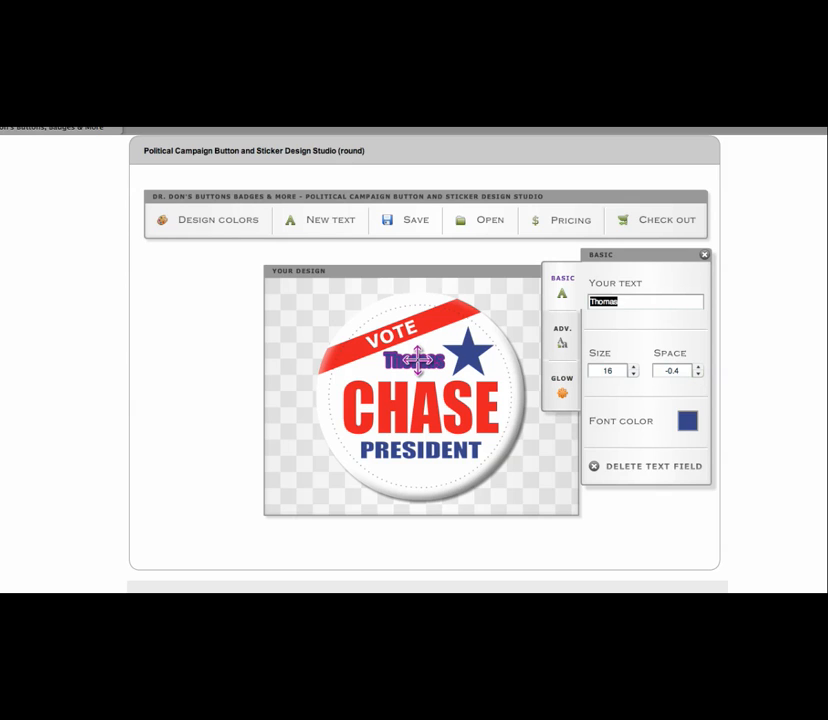
click(632, 368)
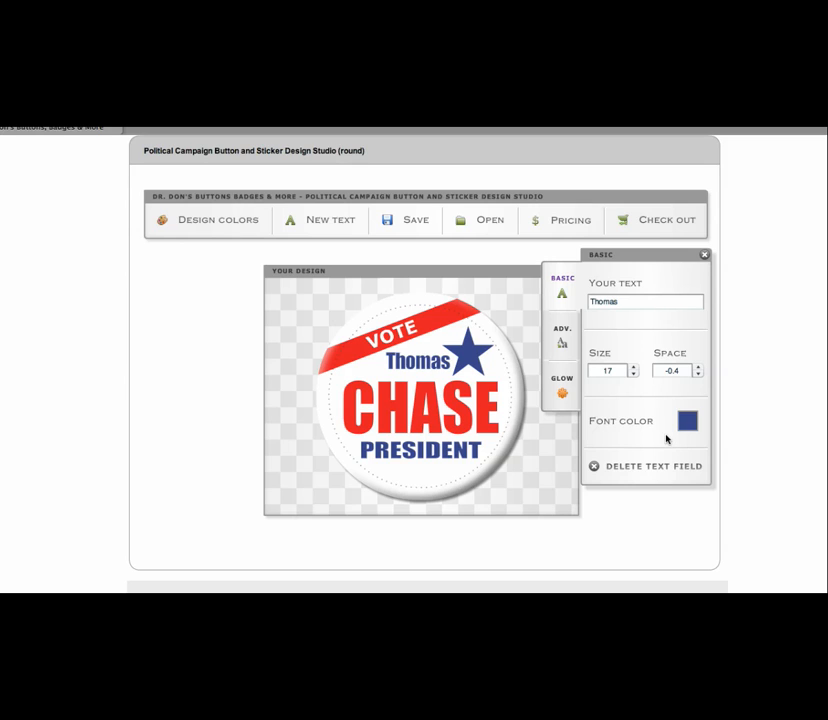
click(432, 402)
click(638, 302)
text(N)
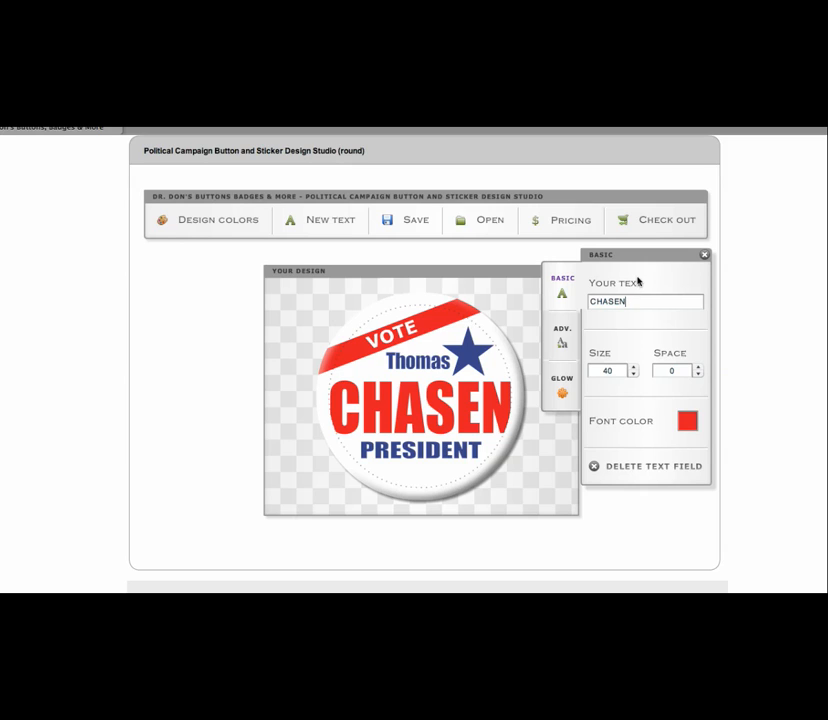
click(634, 374)
click(634, 374)
click(634, 374)
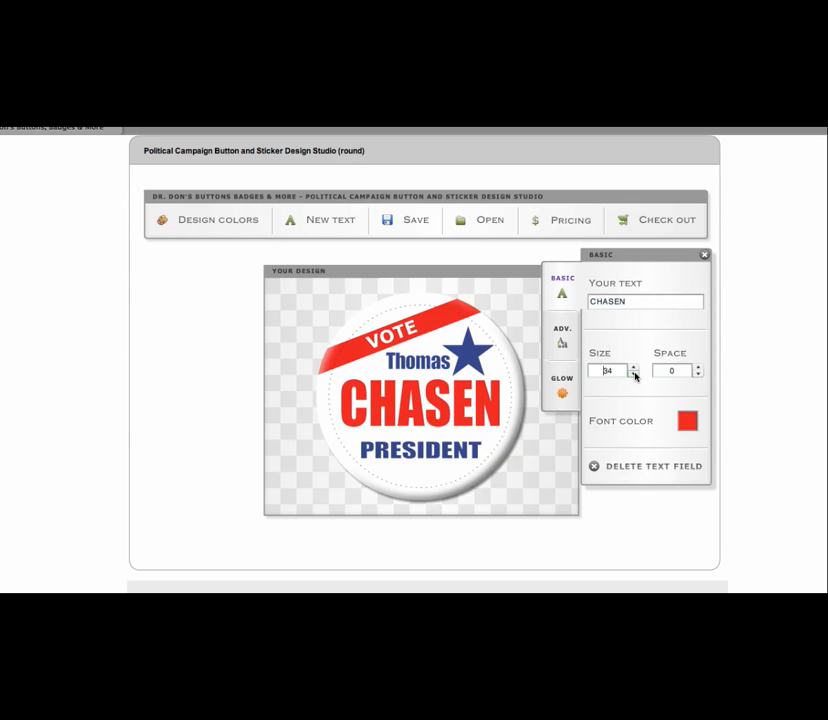
click(634, 374)
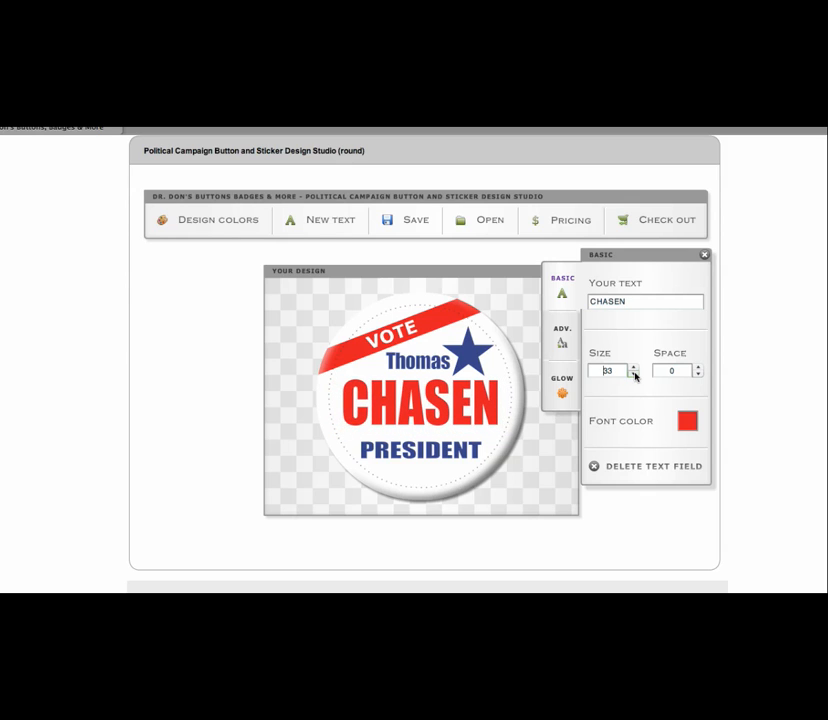
click(699, 374)
click(699, 374)
click(699, 374)
click(699, 374)
click(699, 374)
click(699, 374)
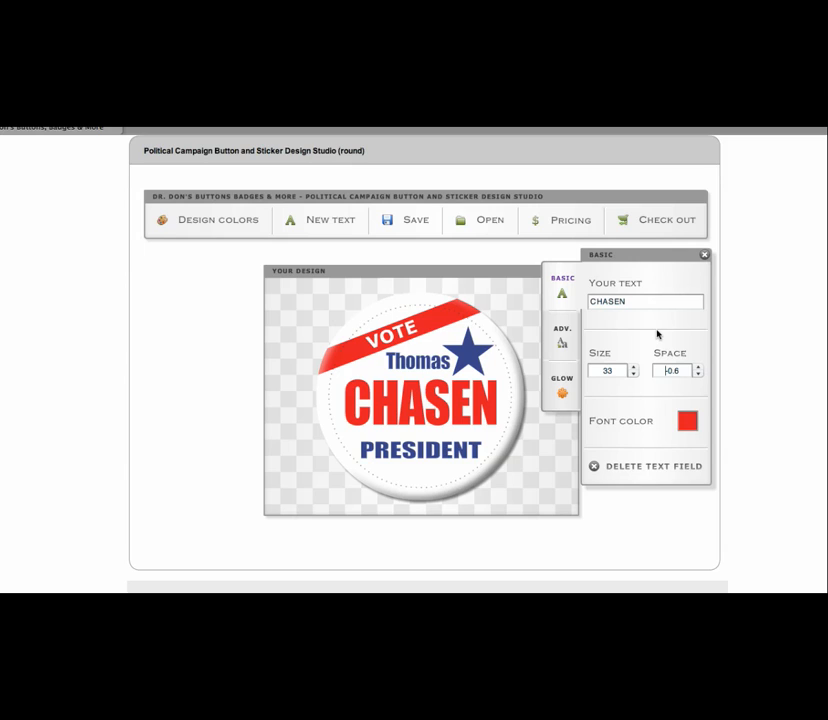
click(562, 344)
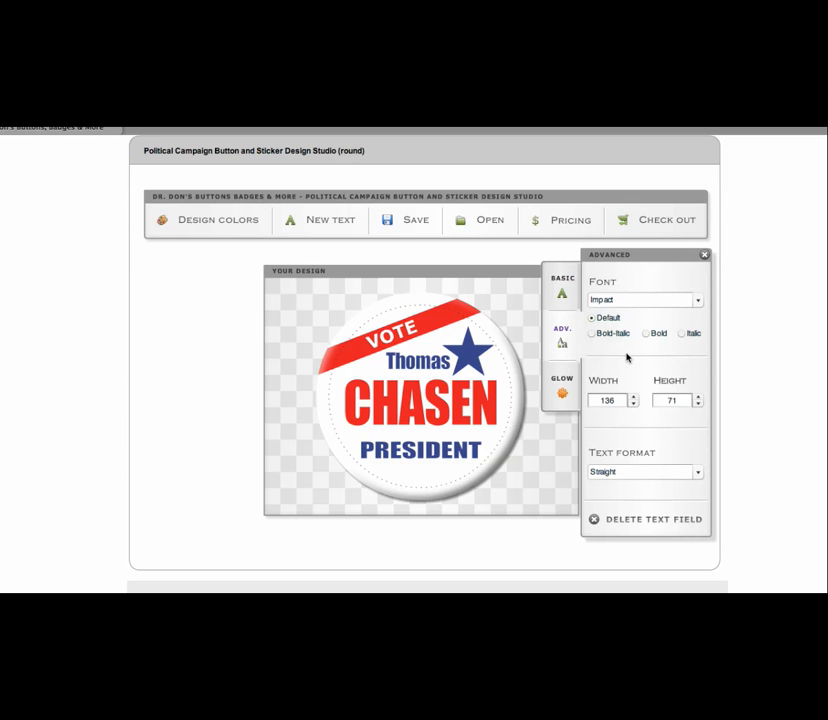
click(698, 397)
click(698, 397)
click(698, 397)
click(698, 397)
click(698, 397)
click(698, 397)
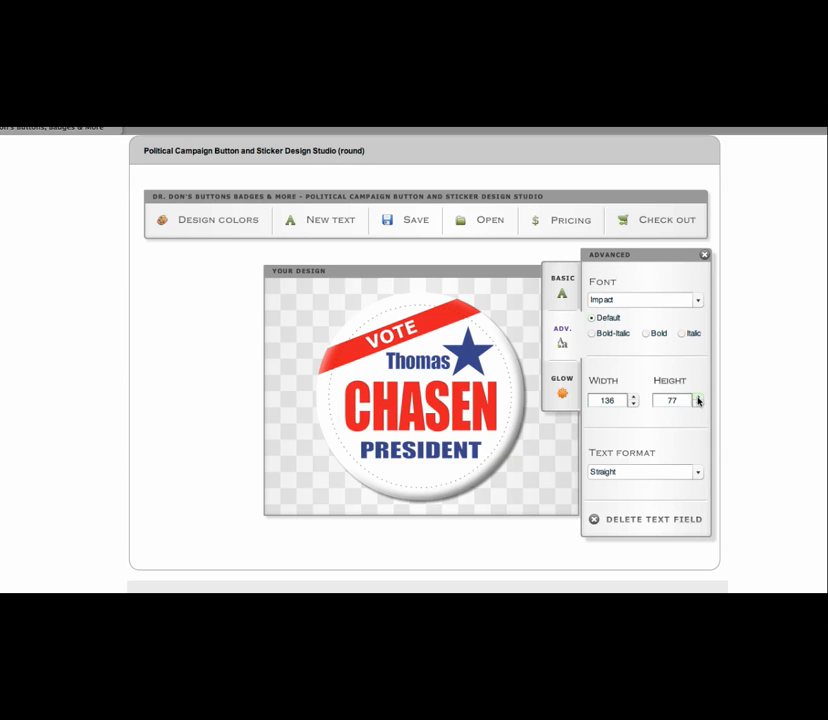
click(698, 397)
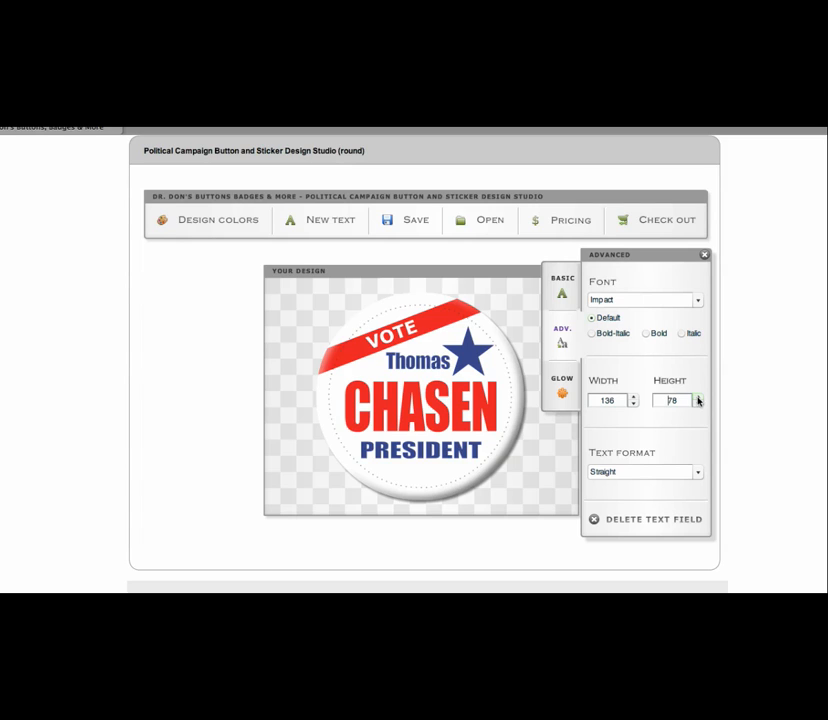
click(634, 397)
click(634, 397)
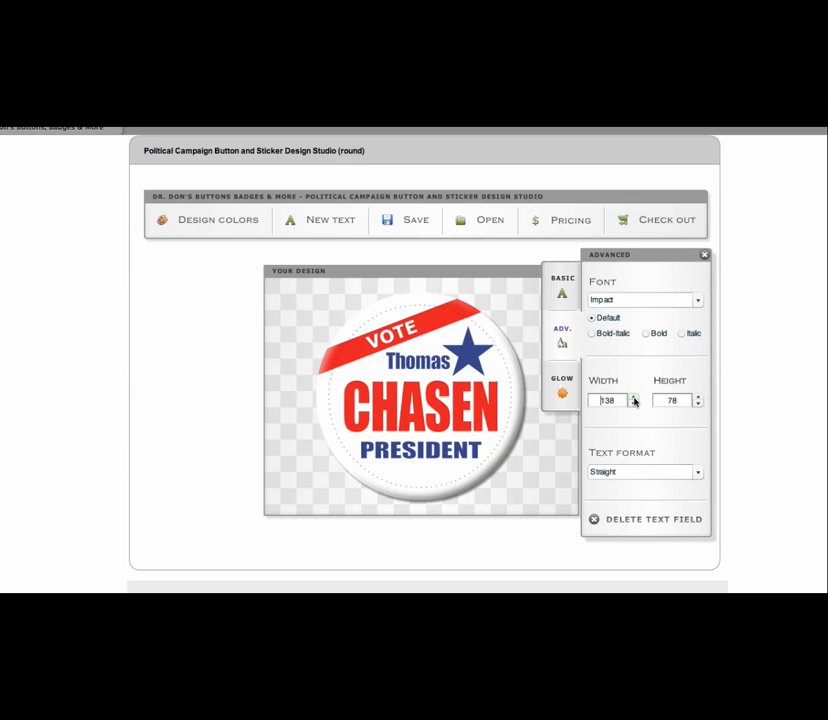
click(634, 397)
click(634, 397)
click(634, 397)
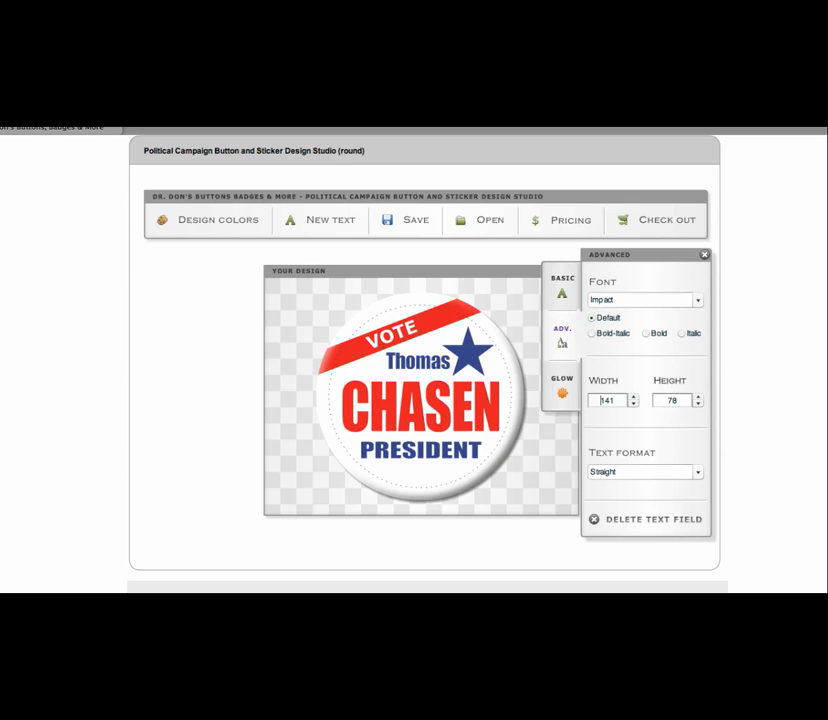
drag(485, 401, 478, 400)
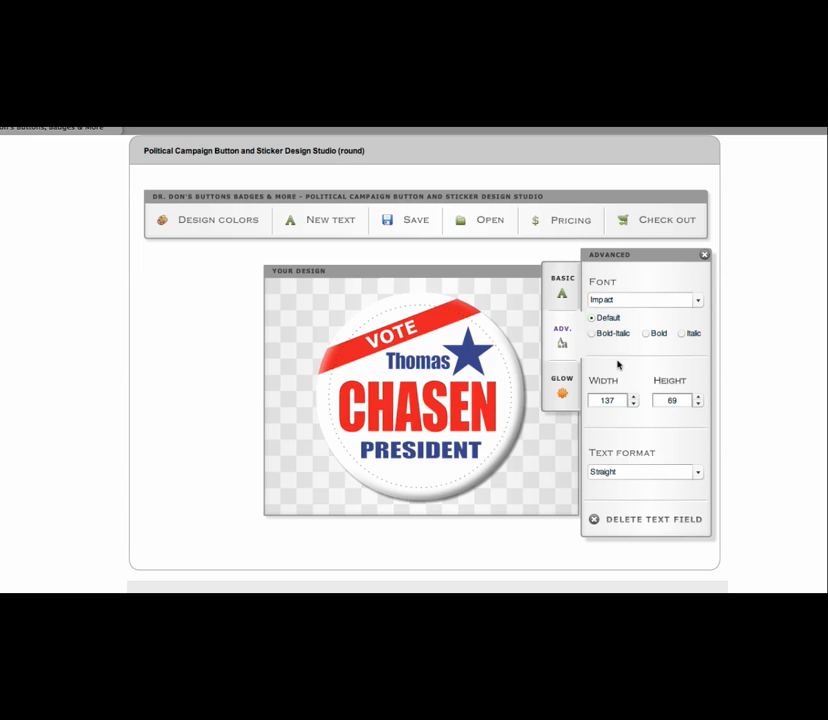
click(620, 303)
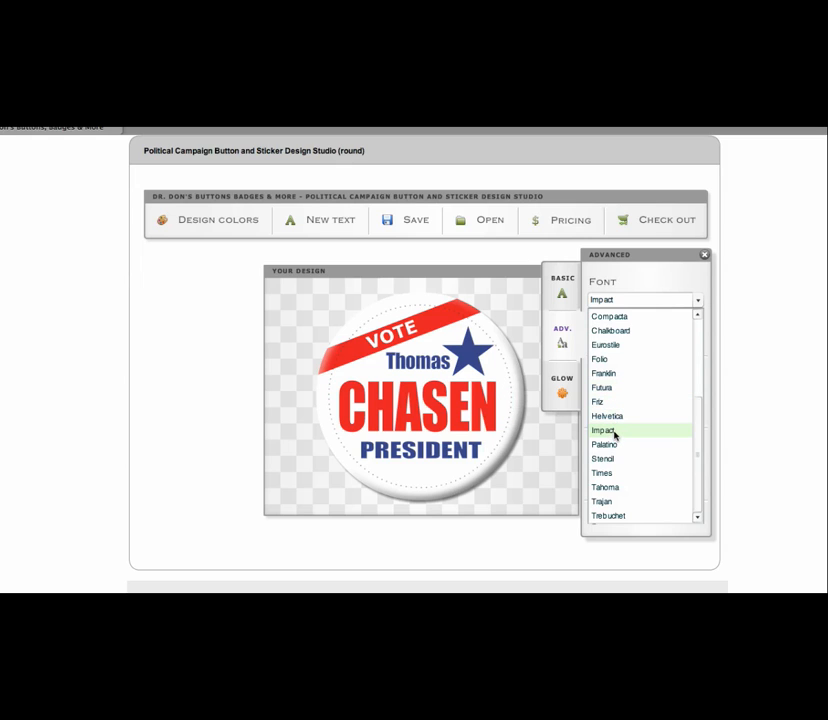
click(615, 433)
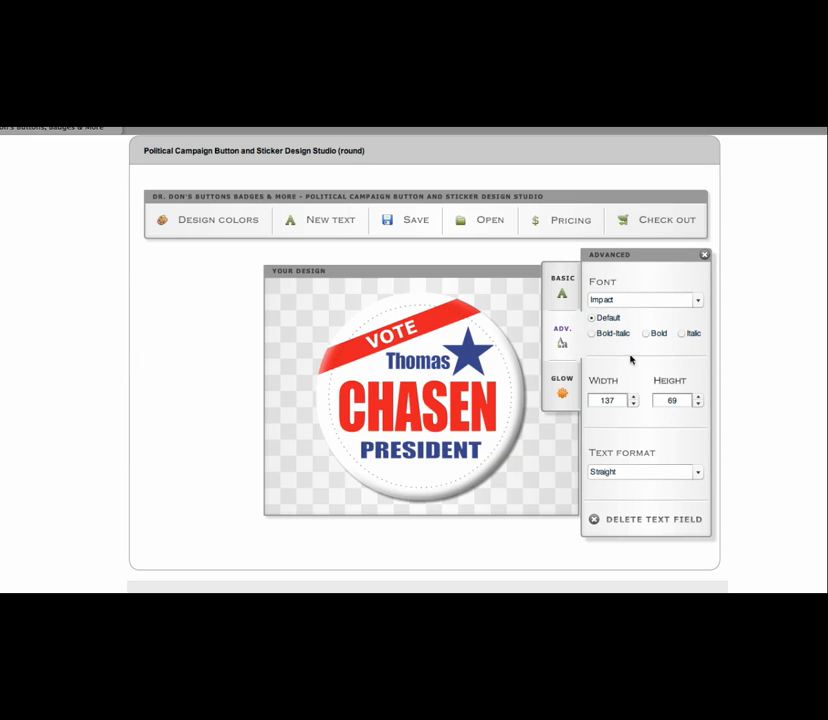
Add a new text line reading 2012 beneath PRESIDENT and select it
click(329, 225)
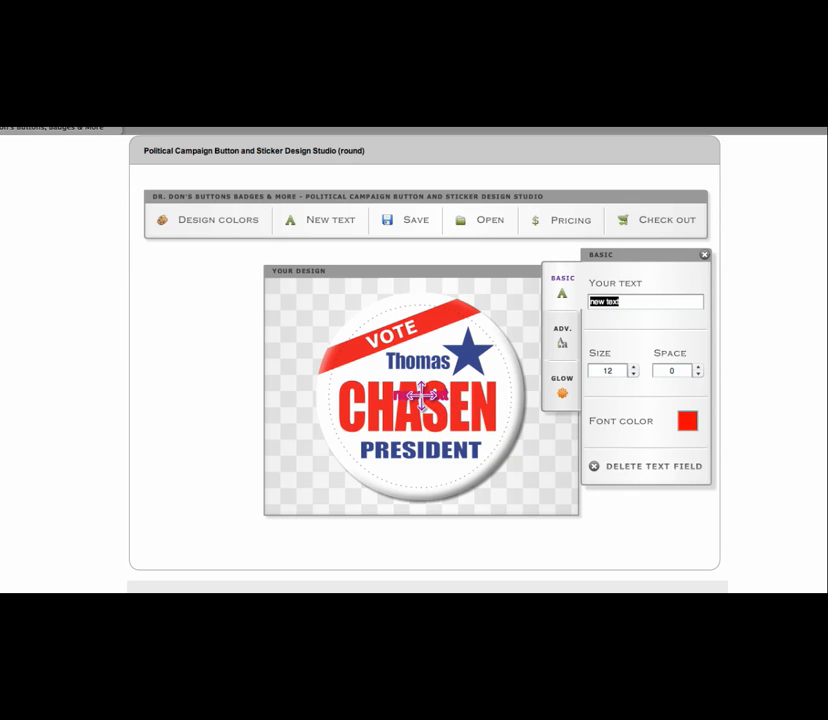
drag(420, 395, 418, 470)
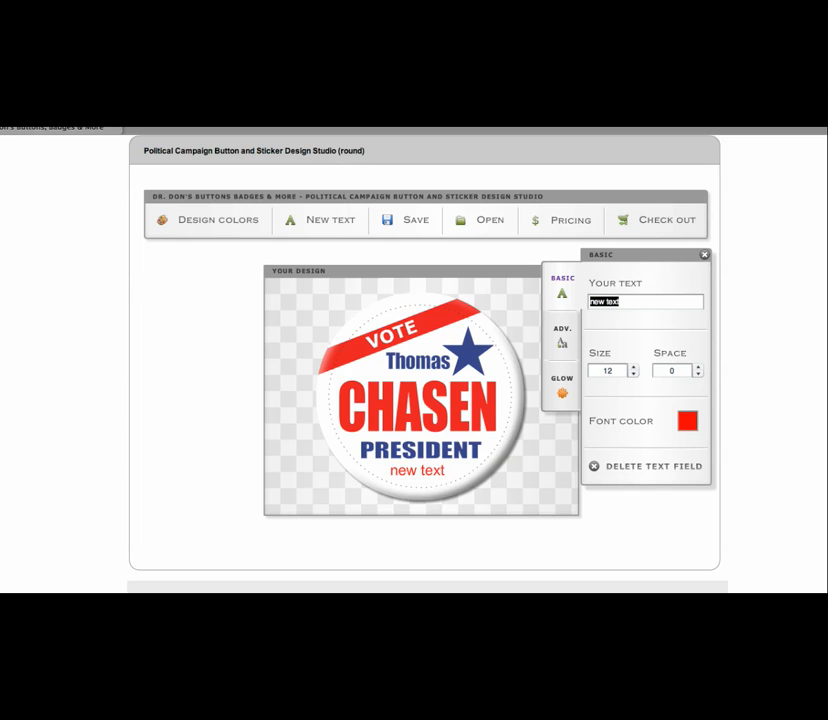
text(2012)
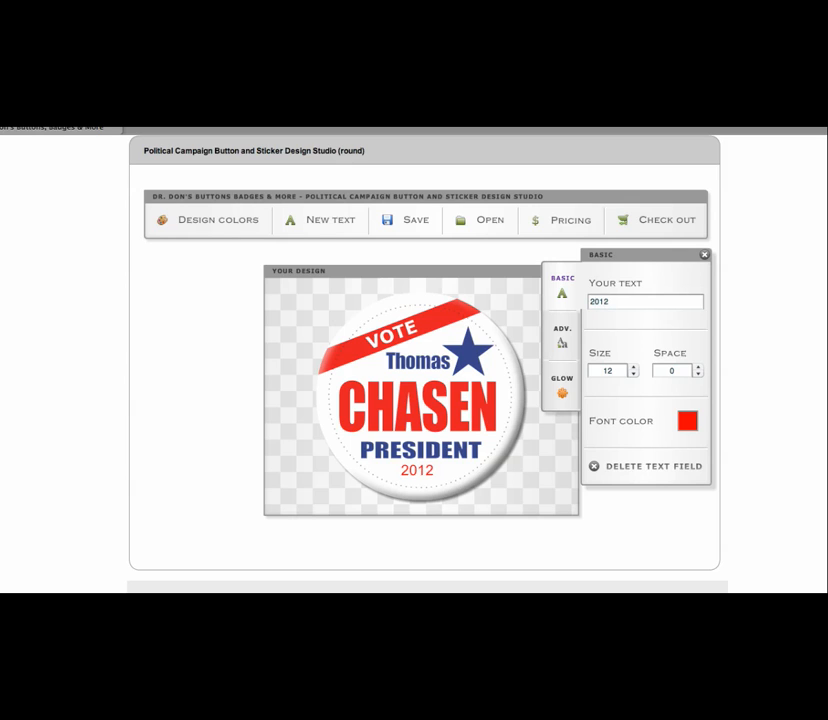
click(420, 469)
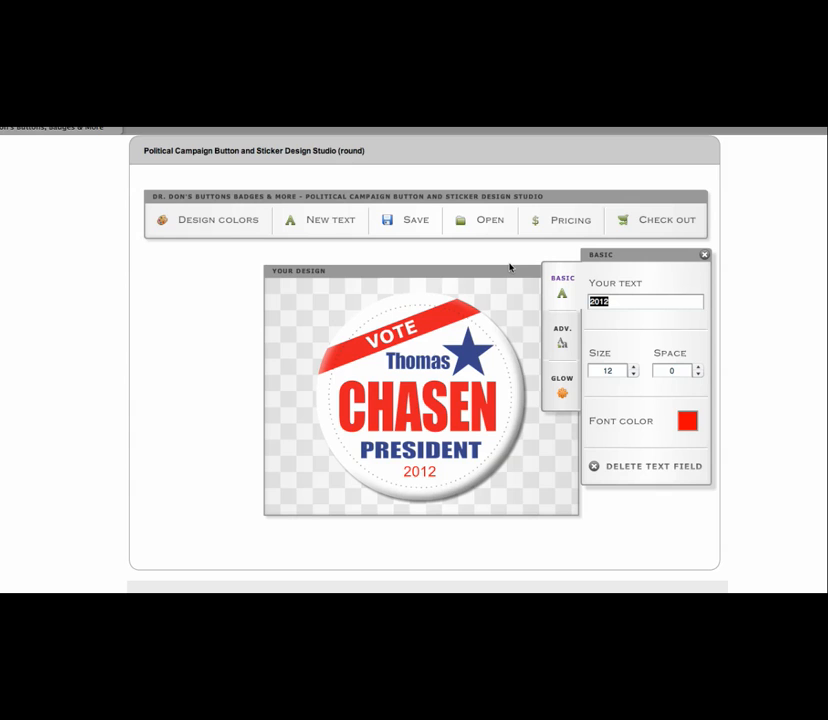
Set the 2012 text's font to Impact
click(561, 344)
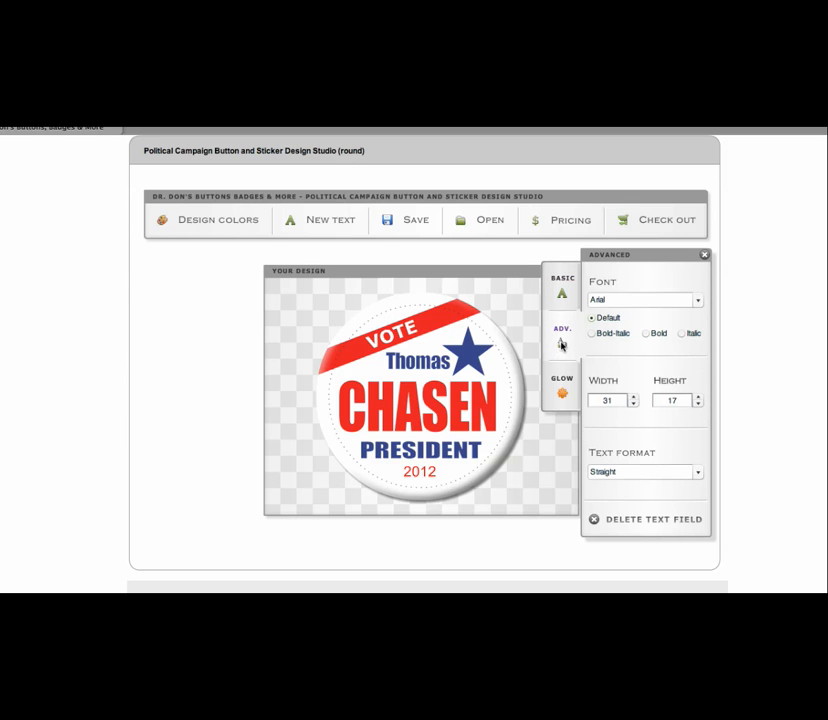
click(617, 301)
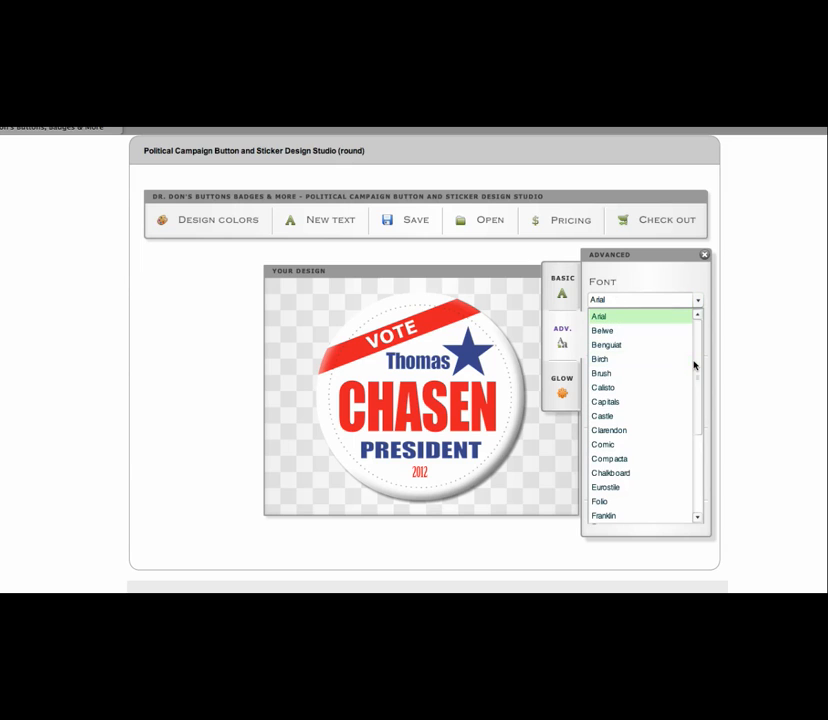
drag(695, 364, 697, 414)
click(613, 474)
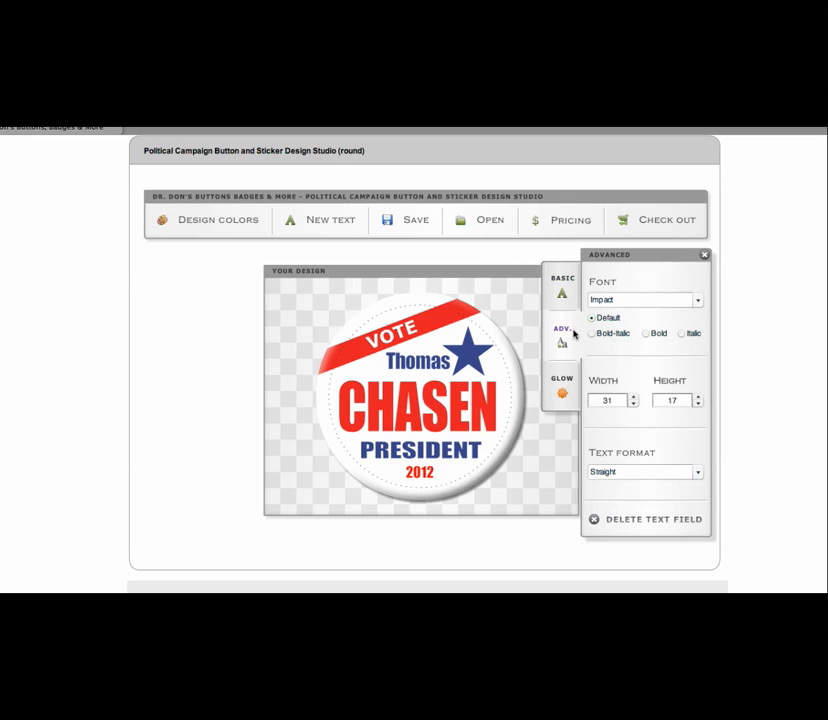
Enlarge the 2012 text to size 15
click(563, 293)
click(633, 367)
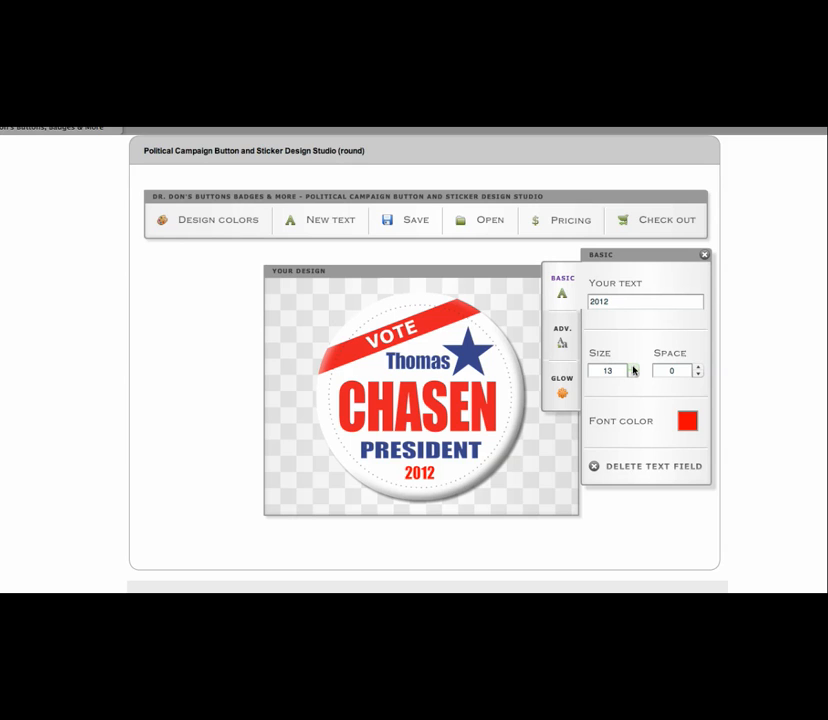
click(633, 367)
click(633, 367)
click(435, 468)
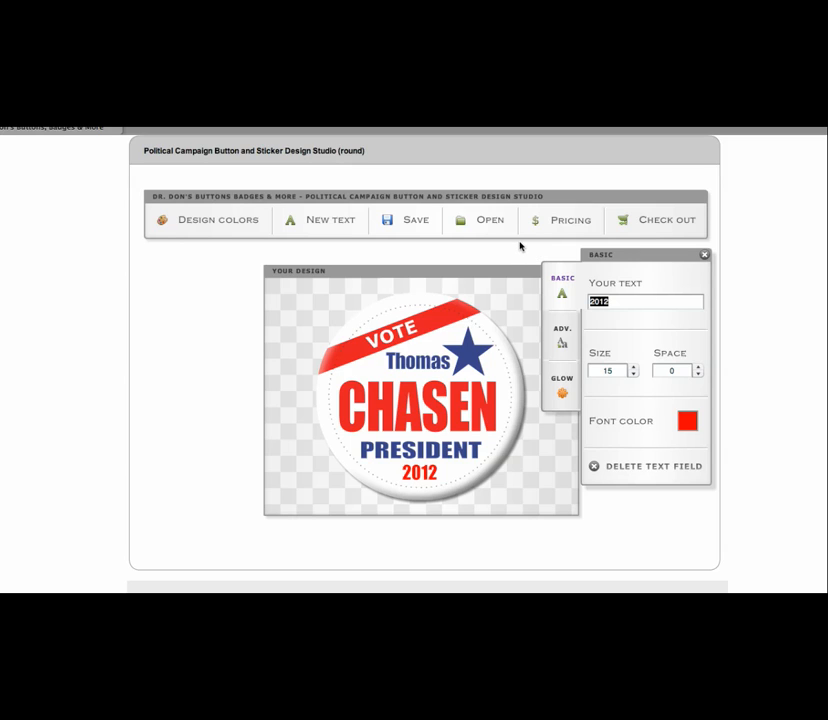
In the design colours, try dark blue, cyan and green on the stripe
click(218, 222)
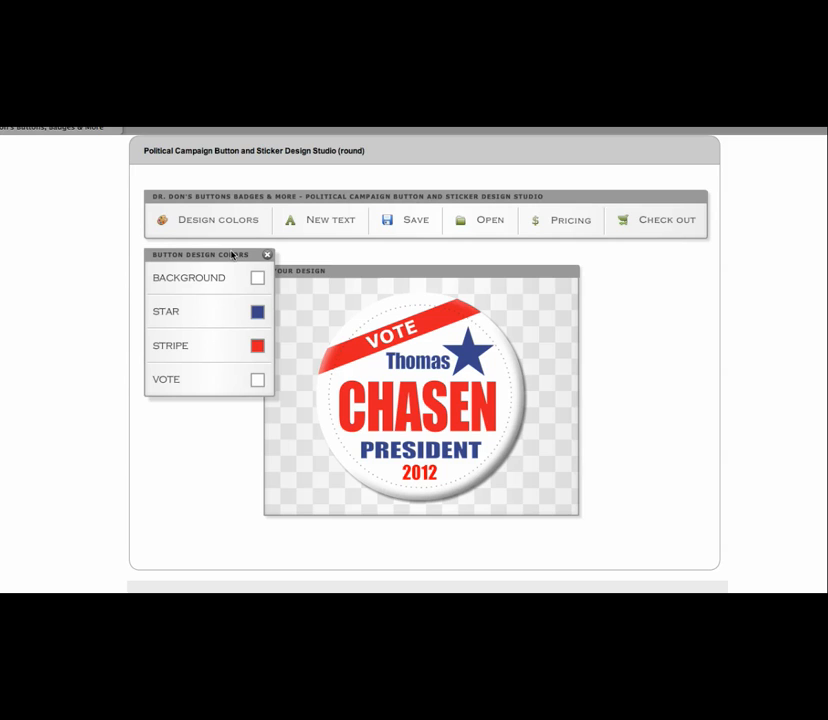
click(257, 348)
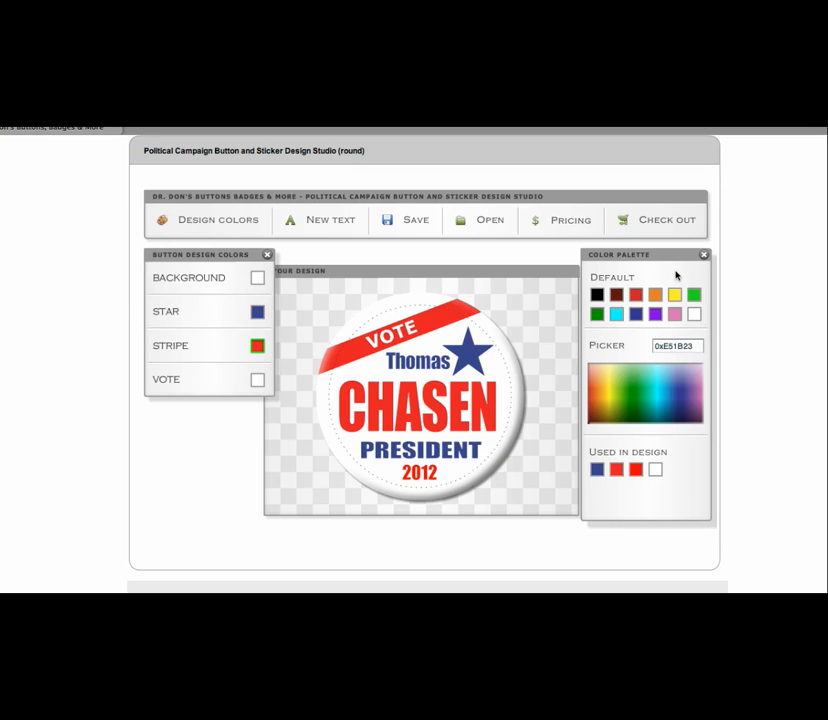
click(634, 316)
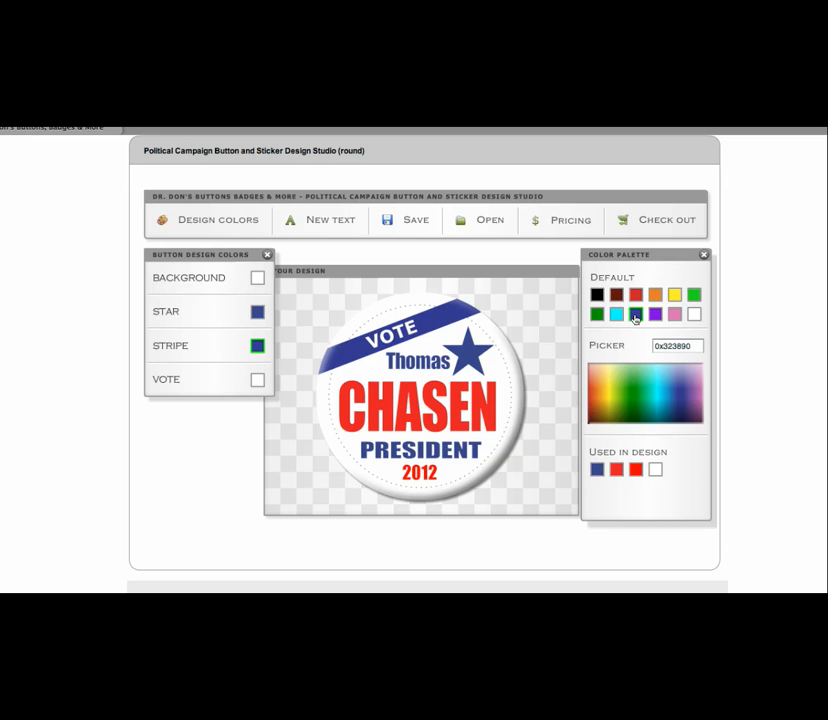
click(615, 316)
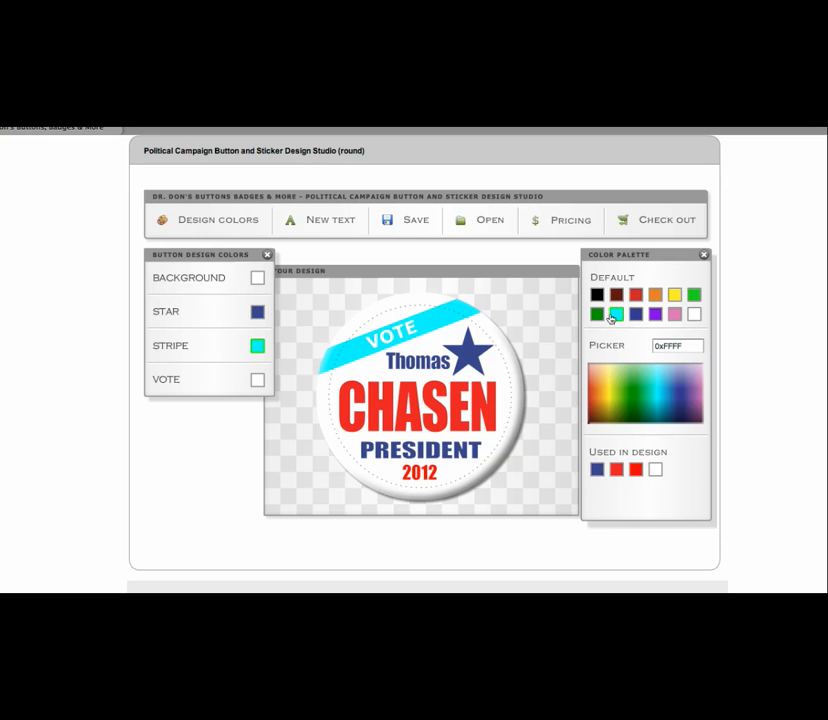
click(597, 316)
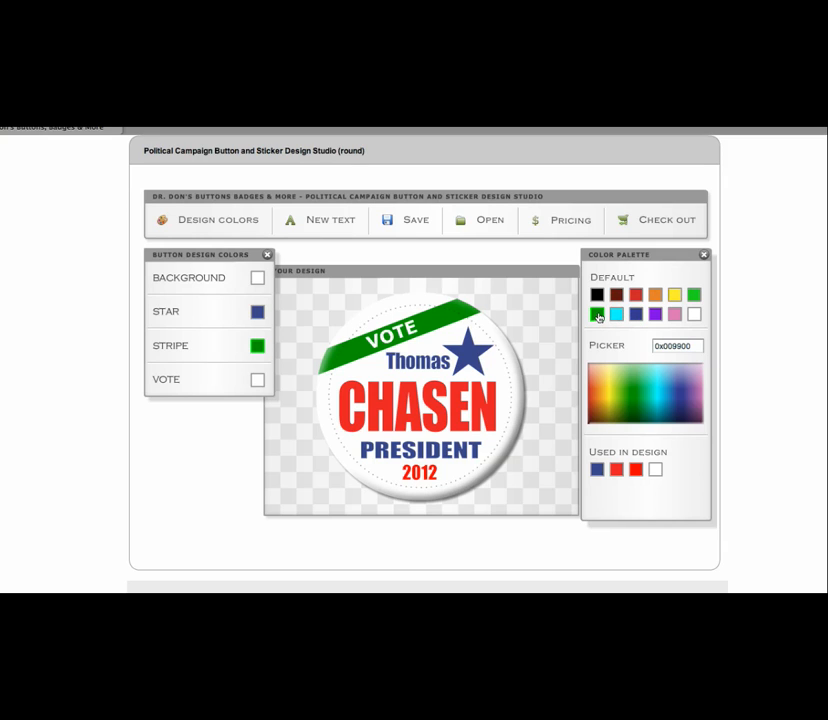
Try lighter green and navy, then return the stripe to red 0xE51B23
click(645, 368)
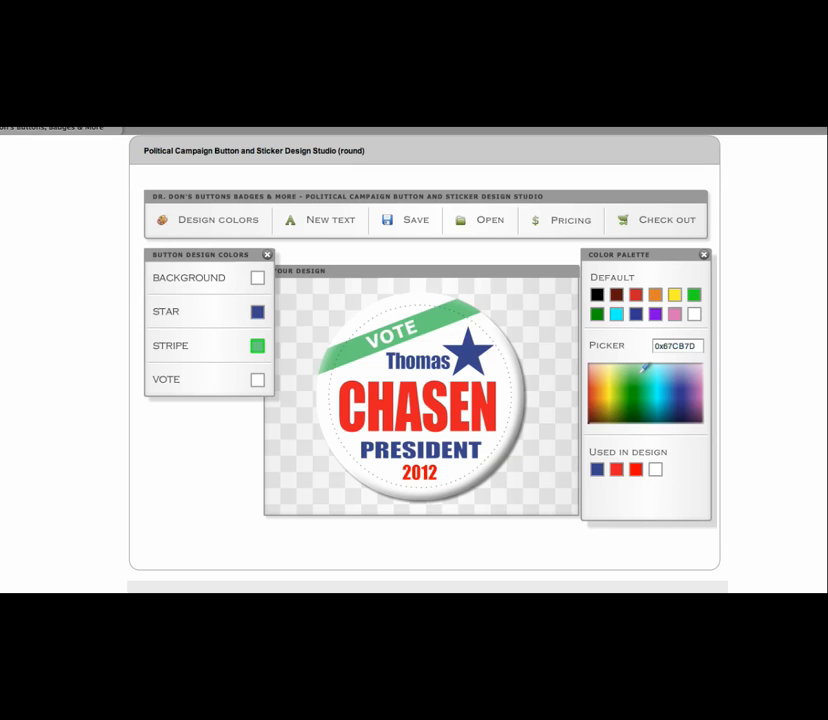
drag(645, 367, 665, 407)
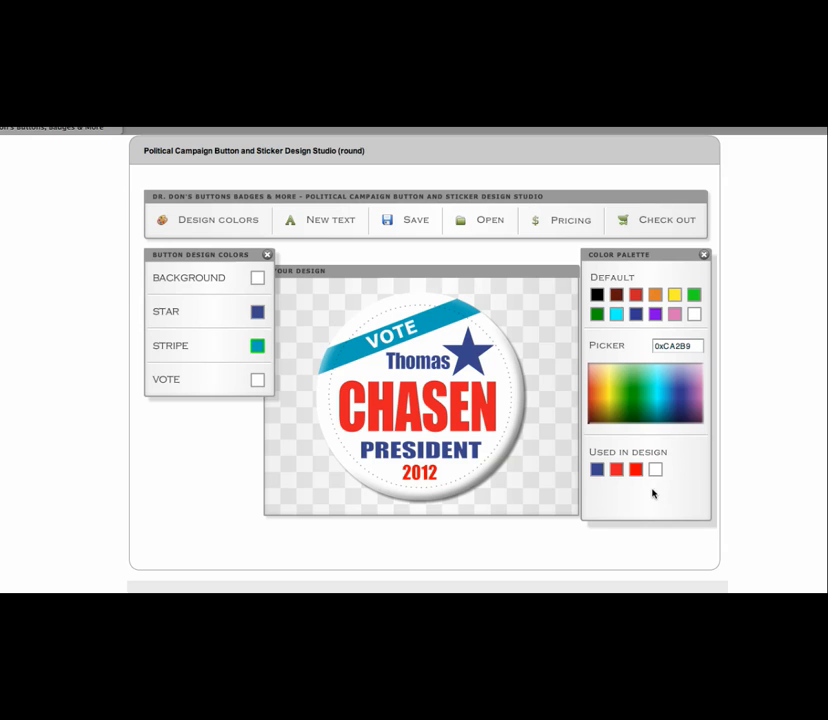
click(597, 471)
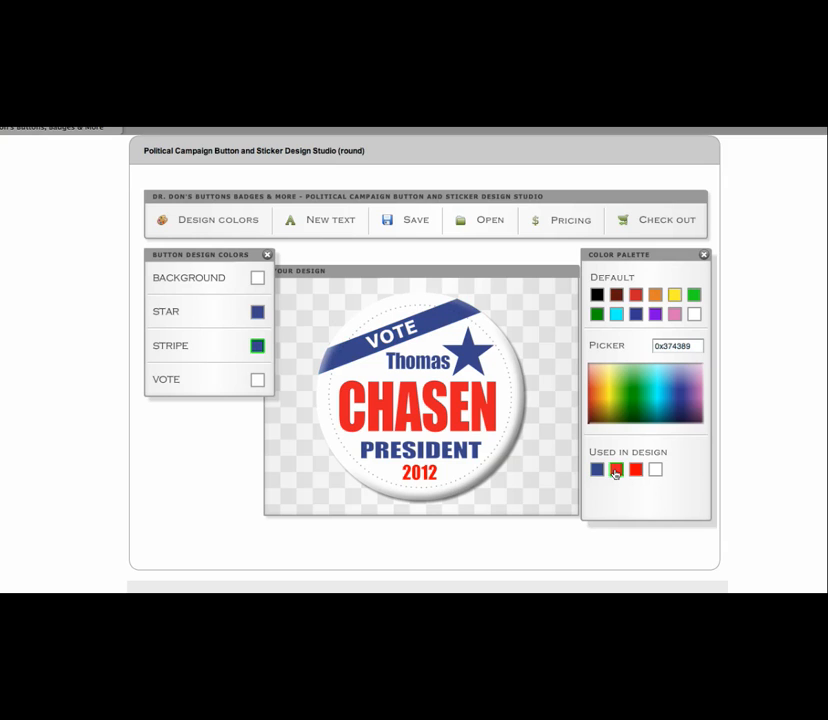
click(616, 470)
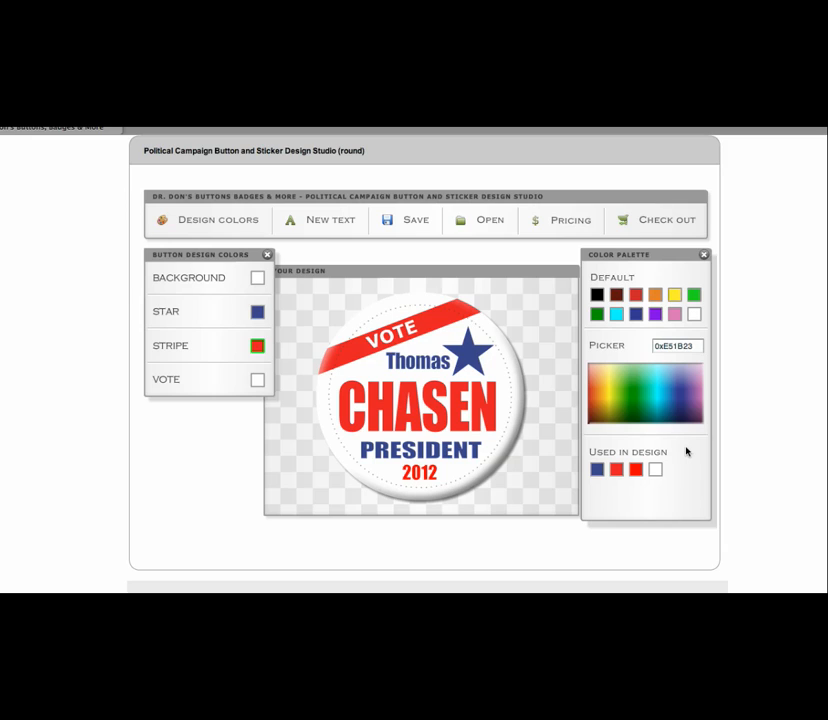
Save the button design as 'Chasen 3'
click(415, 225)
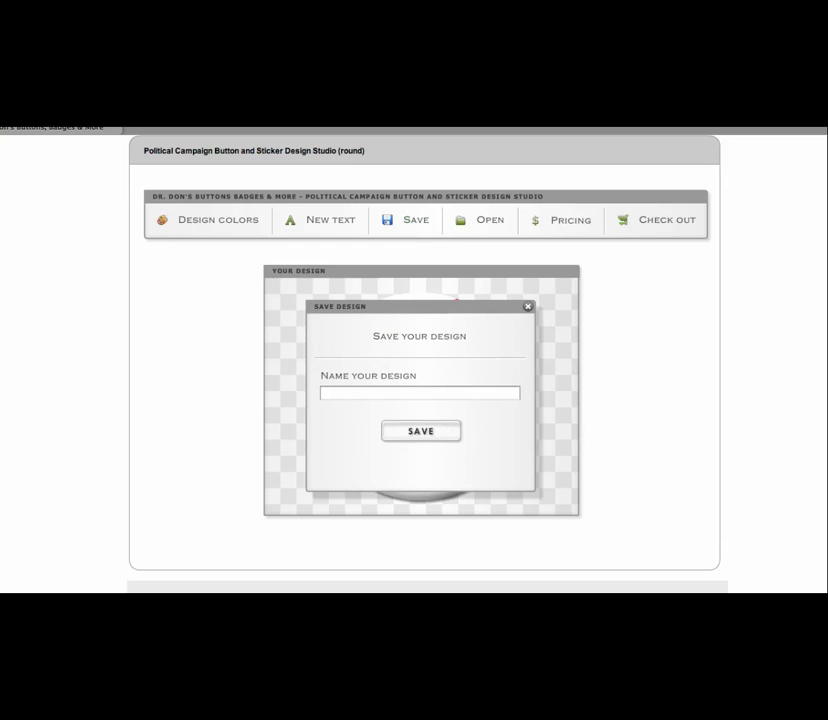
text(Chasen 3)
click(404, 433)
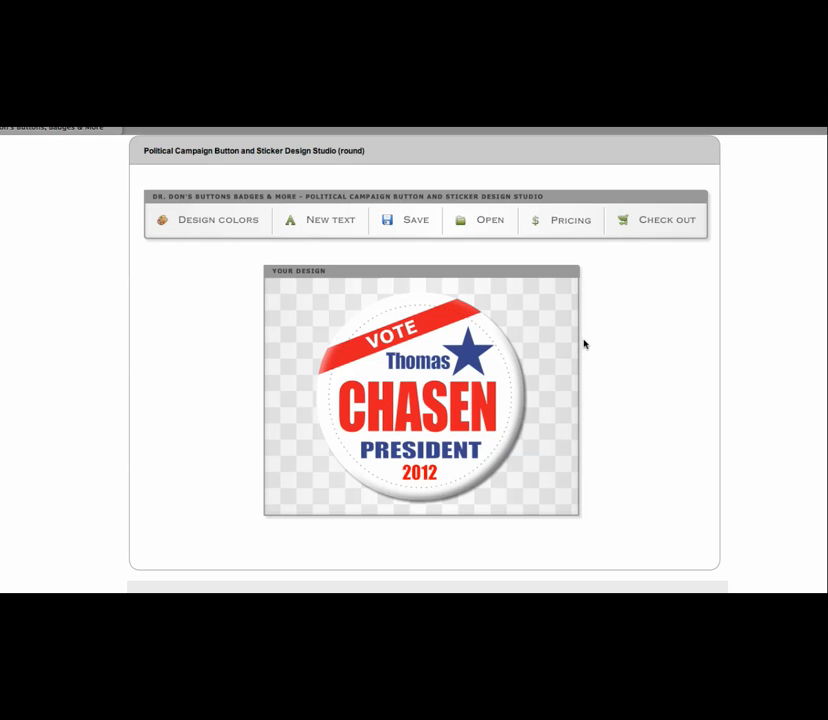
Load the saved design named AAA onto the canvas
click(490, 222)
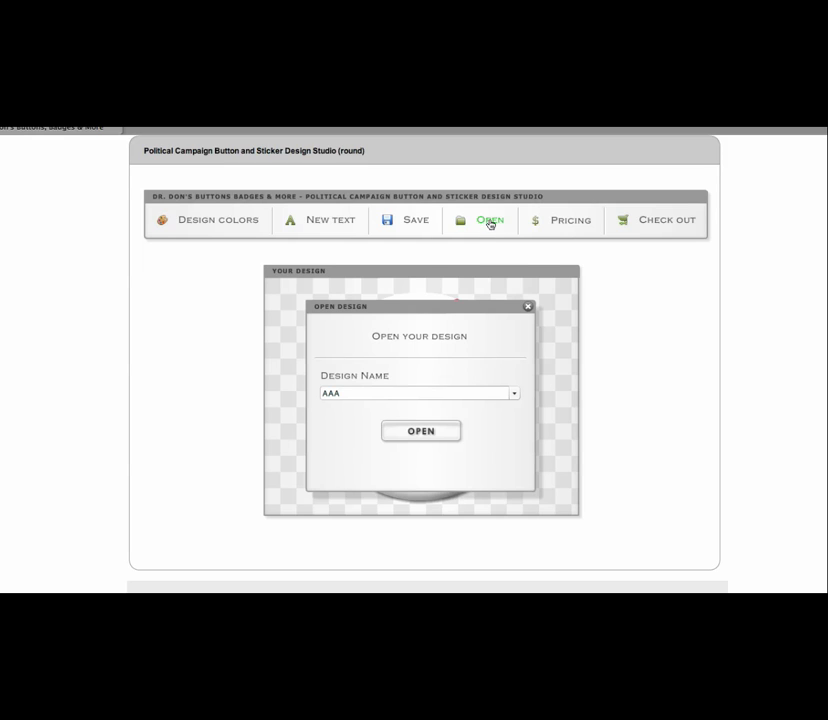
click(514, 396)
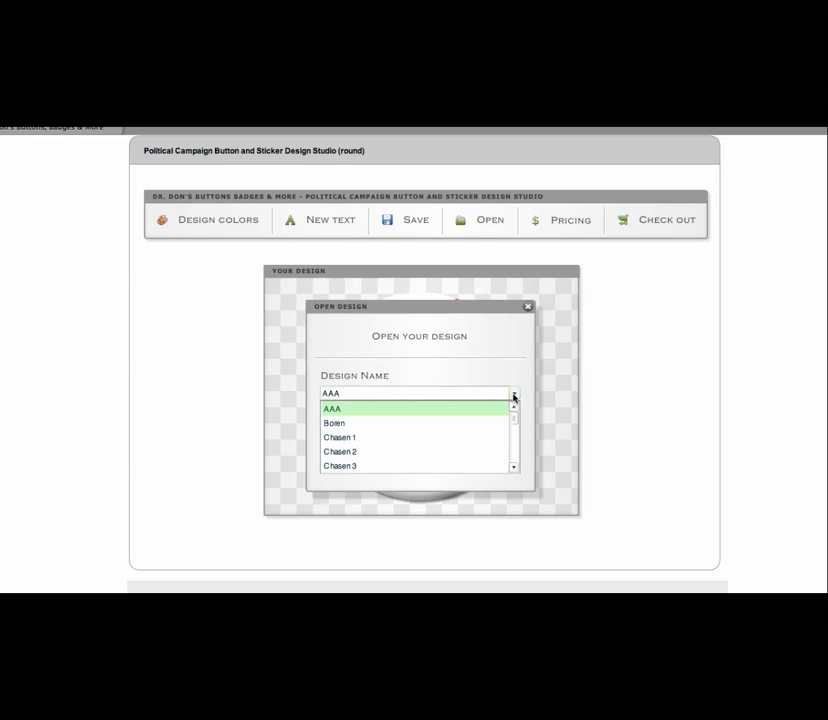
scroll(513, 425, down, 2)
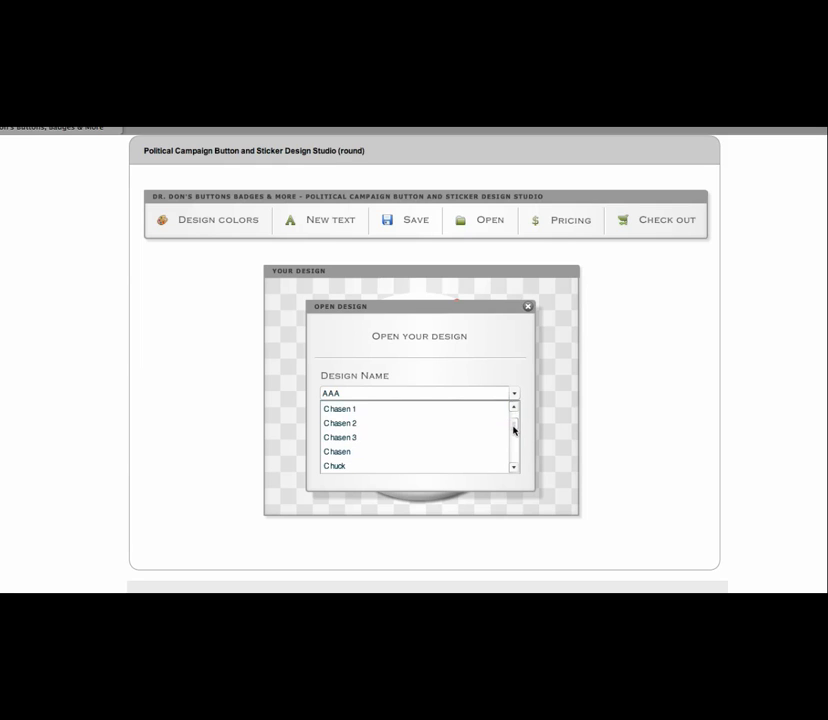
scroll(514, 415, up, 2)
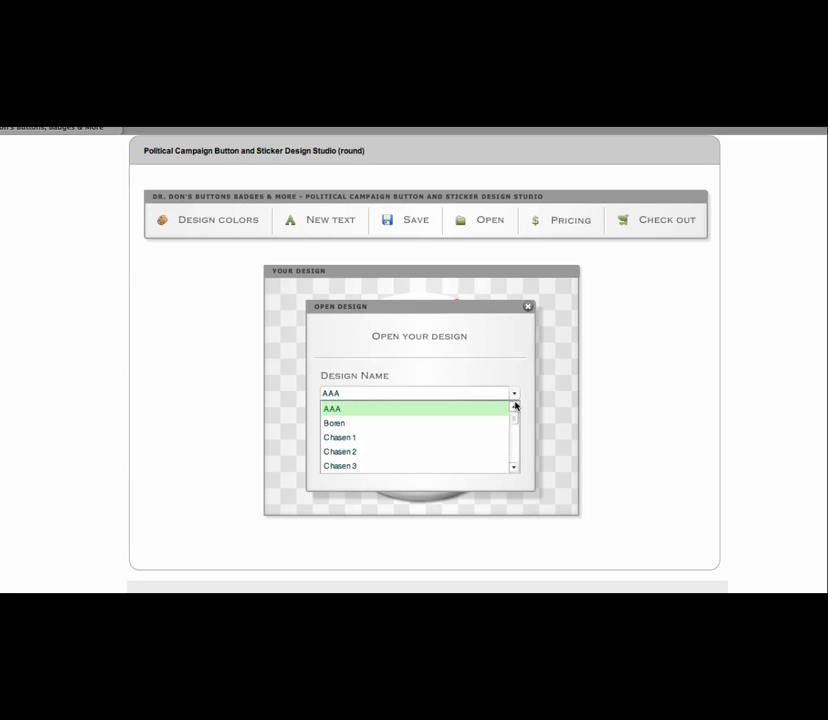
click(334, 410)
click(424, 437)
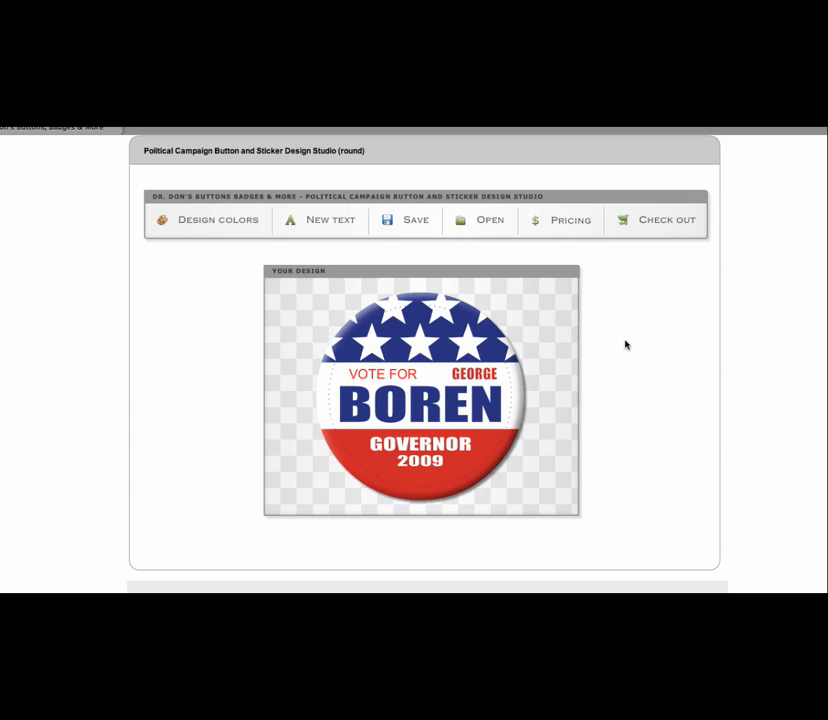
Load the saved Chasen 3 design instead
click(485, 224)
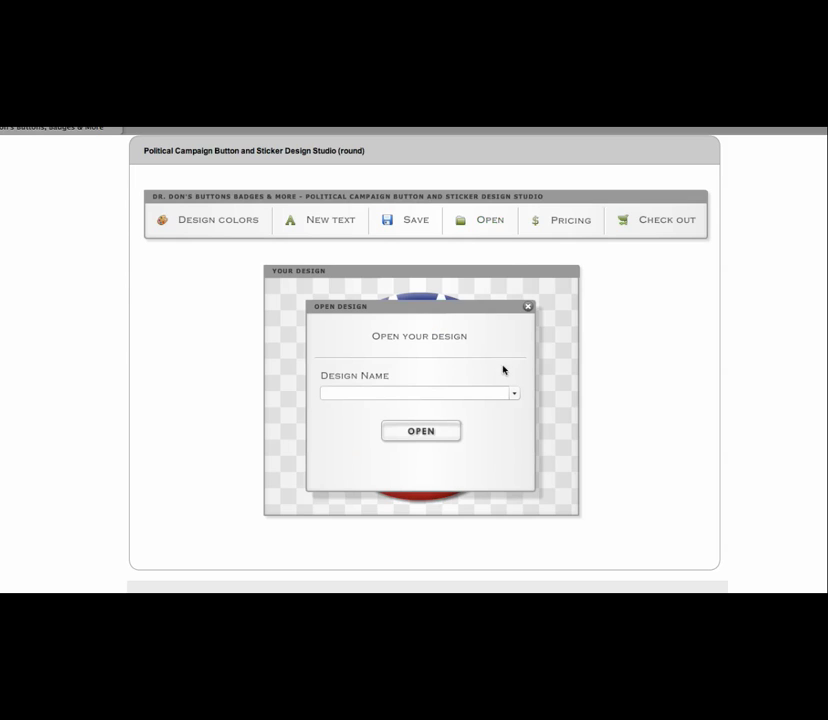
click(516, 396)
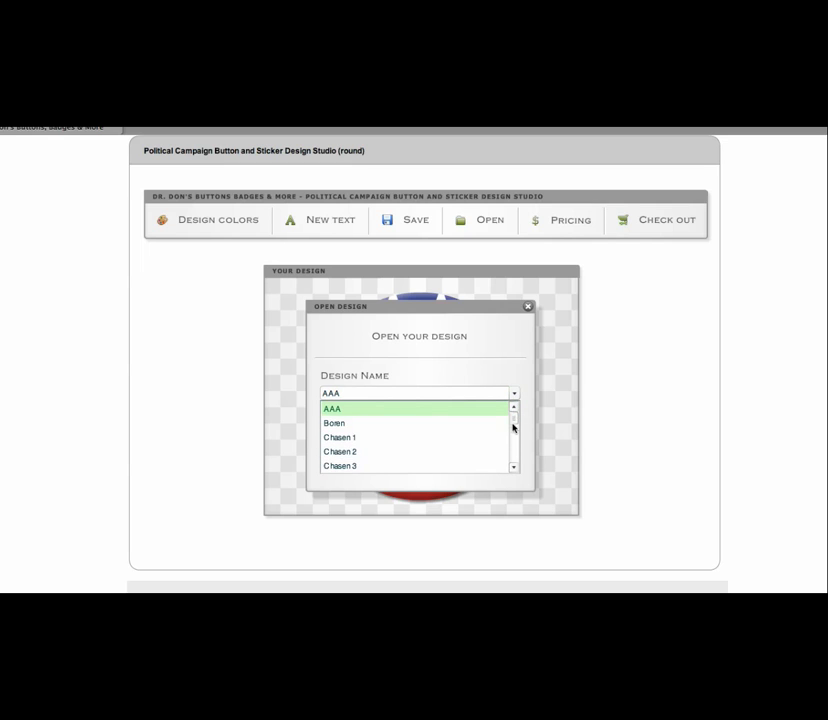
drag(513, 424, 512, 429)
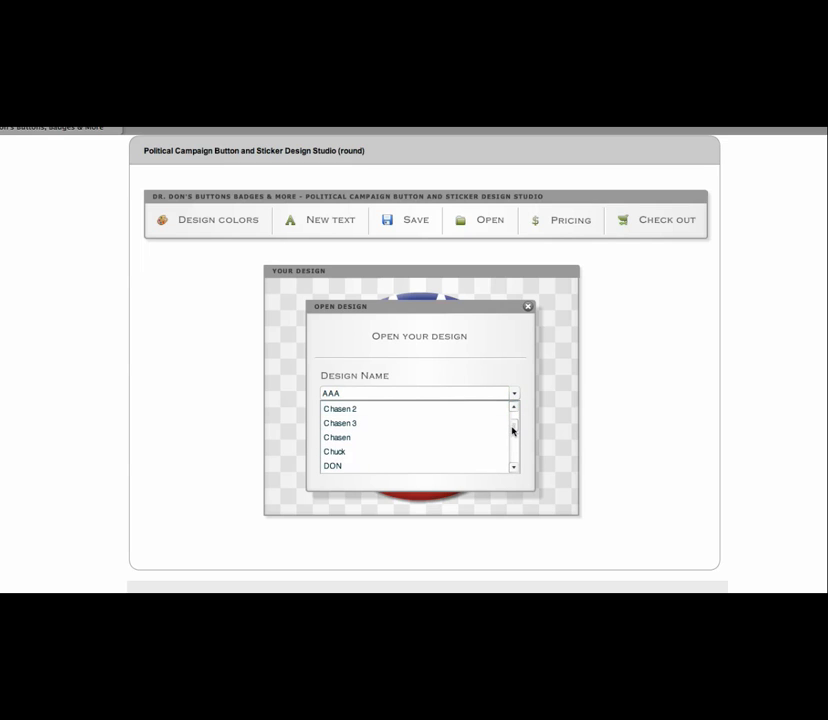
click(347, 424)
click(417, 437)
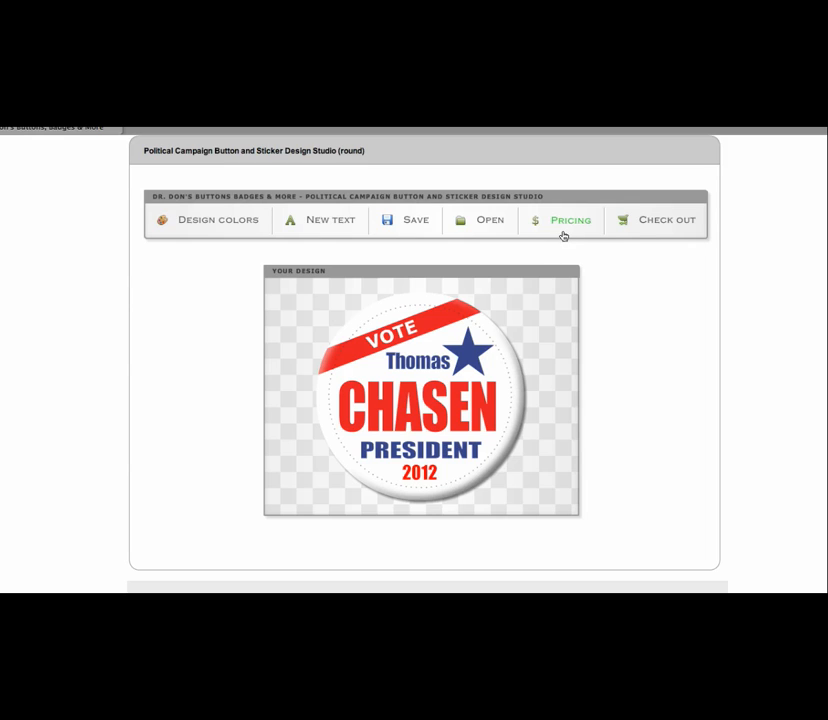
Go to the checkout order form for the current design
click(659, 222)
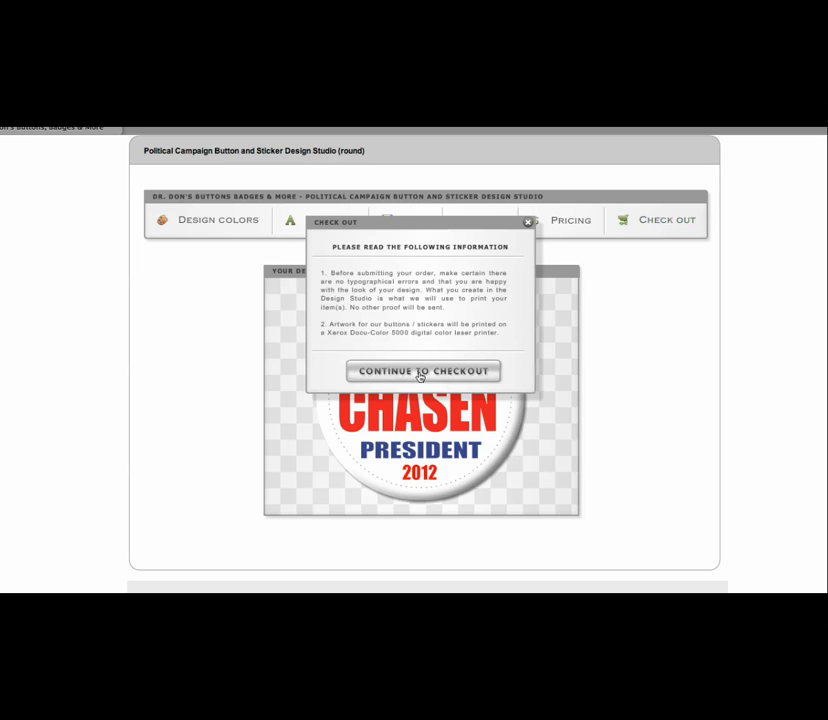
click(419, 371)
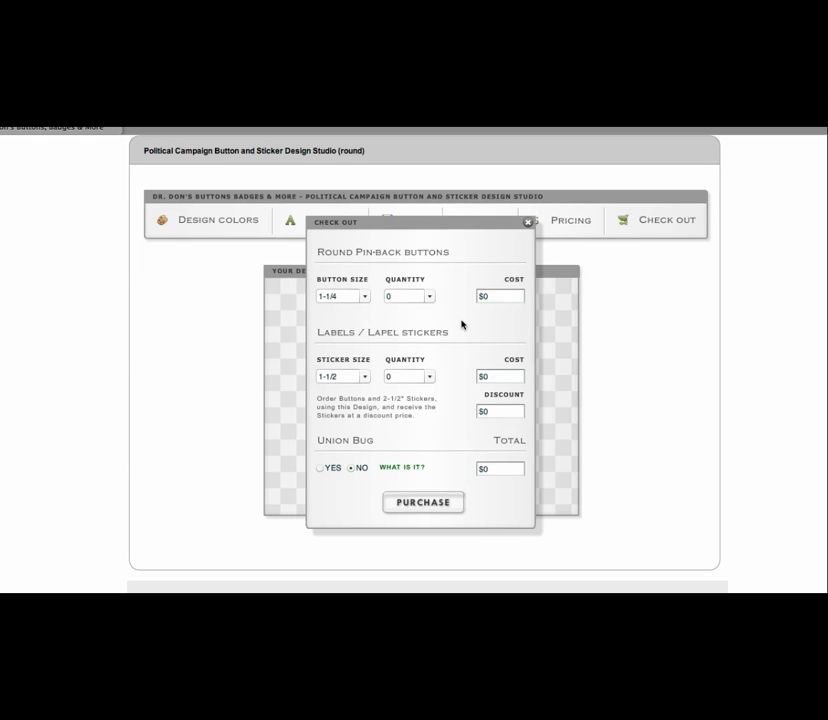
Order 250 buttons at the 2-1/4 inch size
click(363, 297)
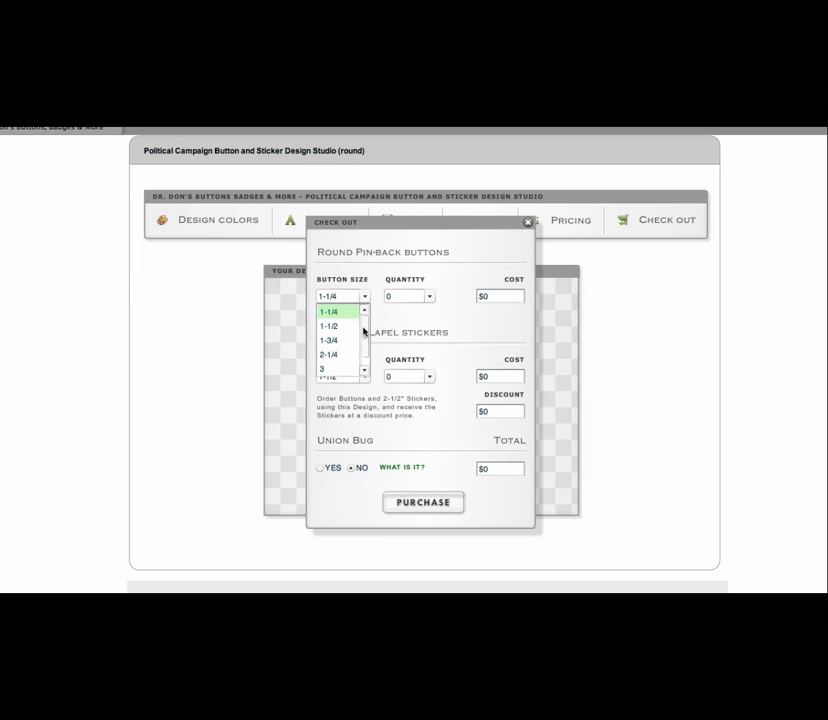
click(333, 356)
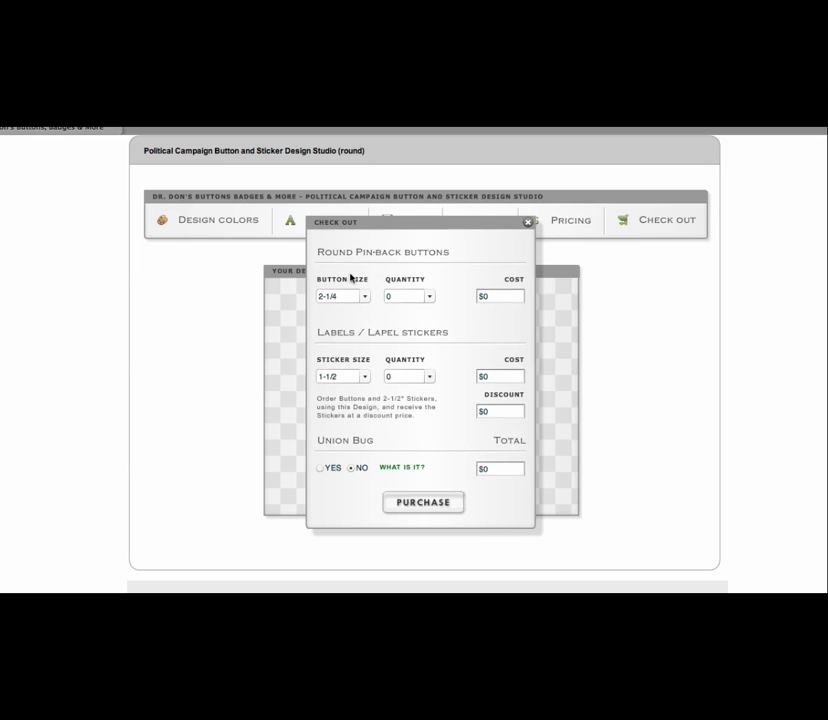
click(430, 298)
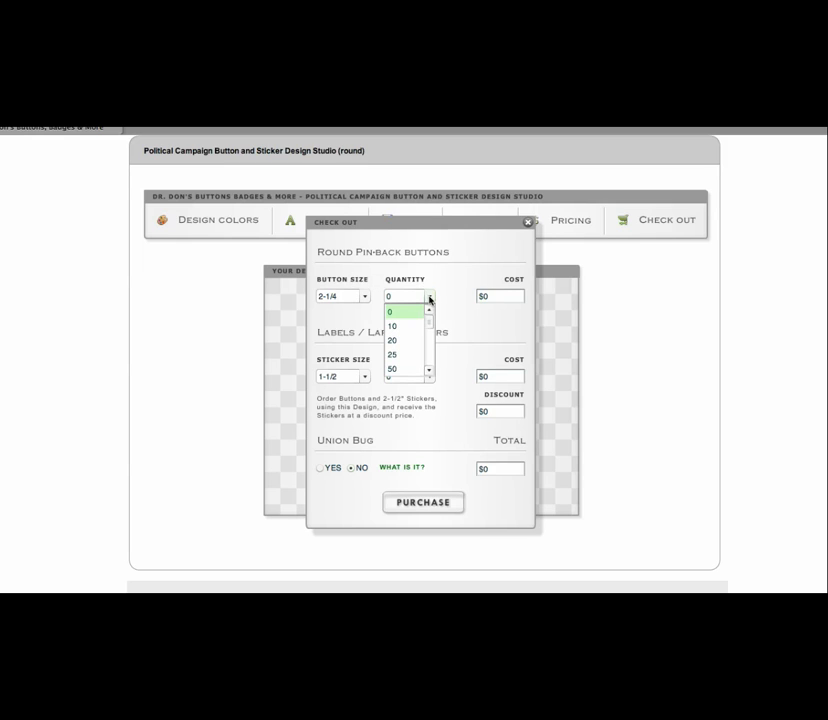
scroll(427, 330, down, 2)
scroll(425, 338, down, 3)
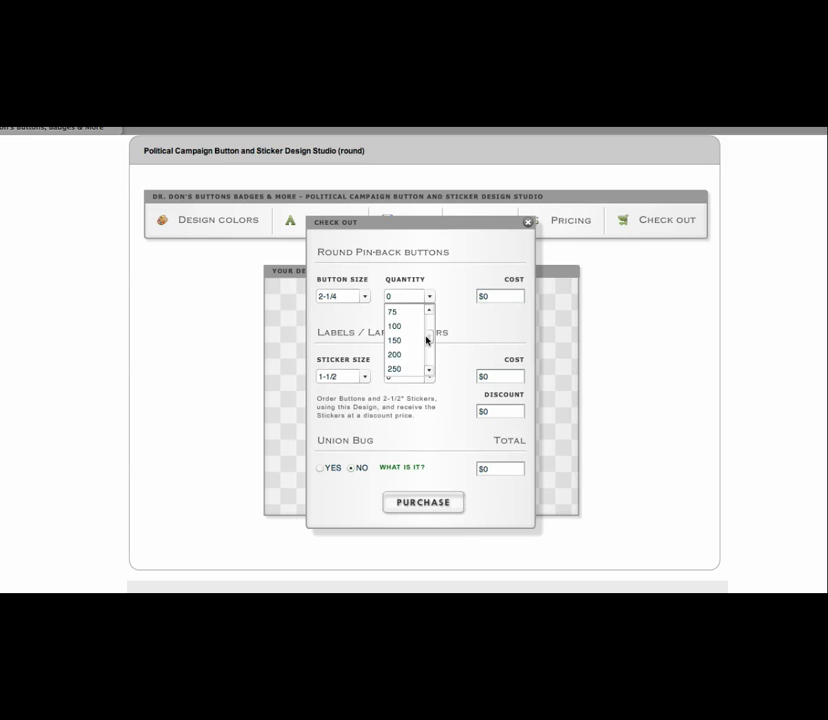
click(396, 358)
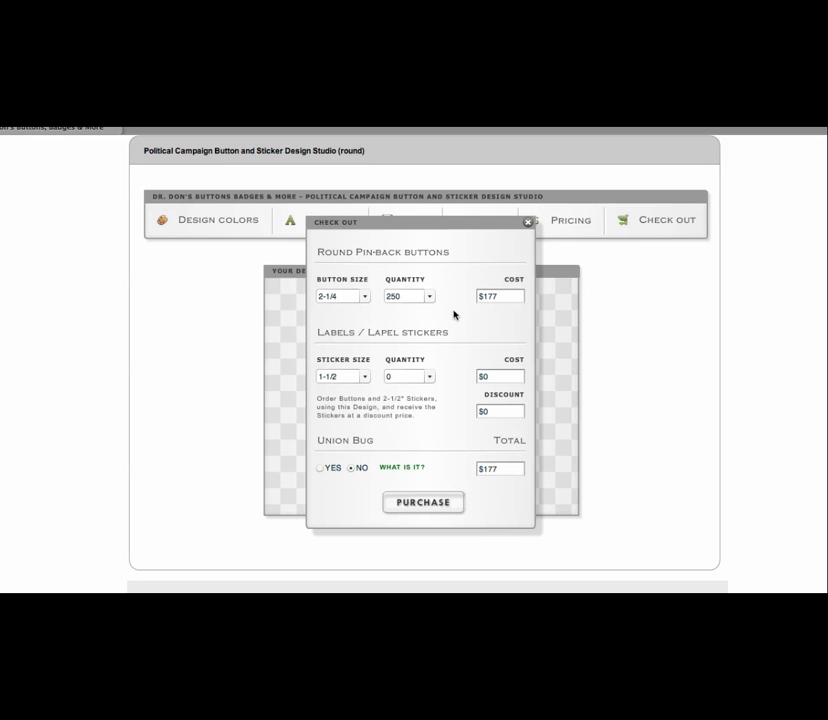
Add 1000 stickers at 2-1/2 inch and submit the $256.95 purchase
click(365, 377)
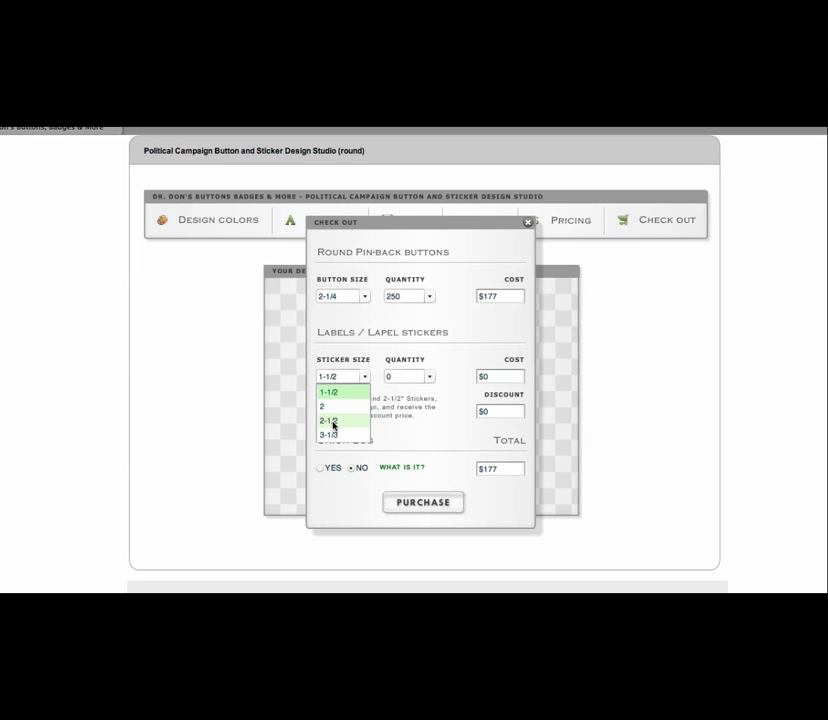
click(333, 423)
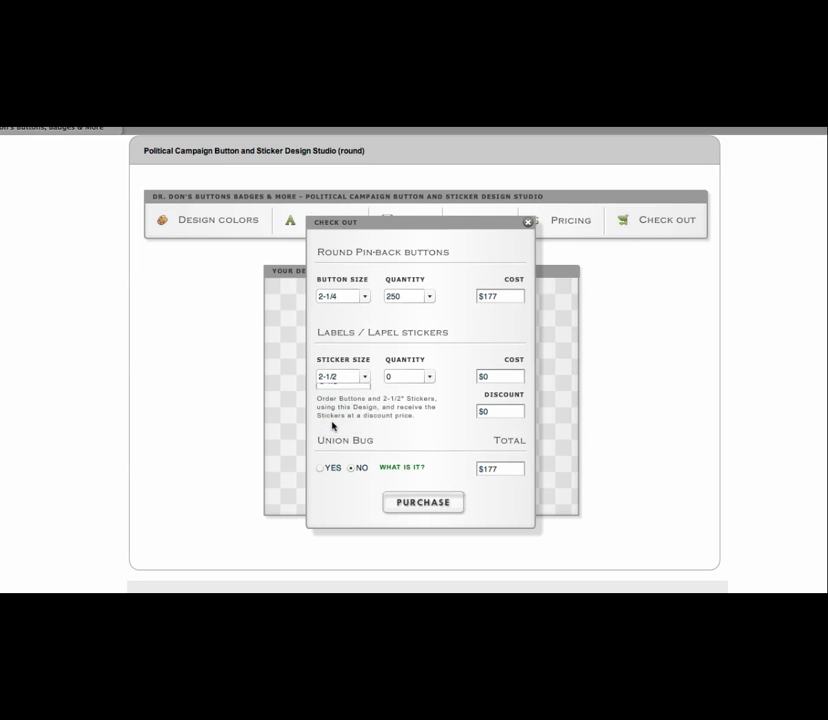
click(414, 377)
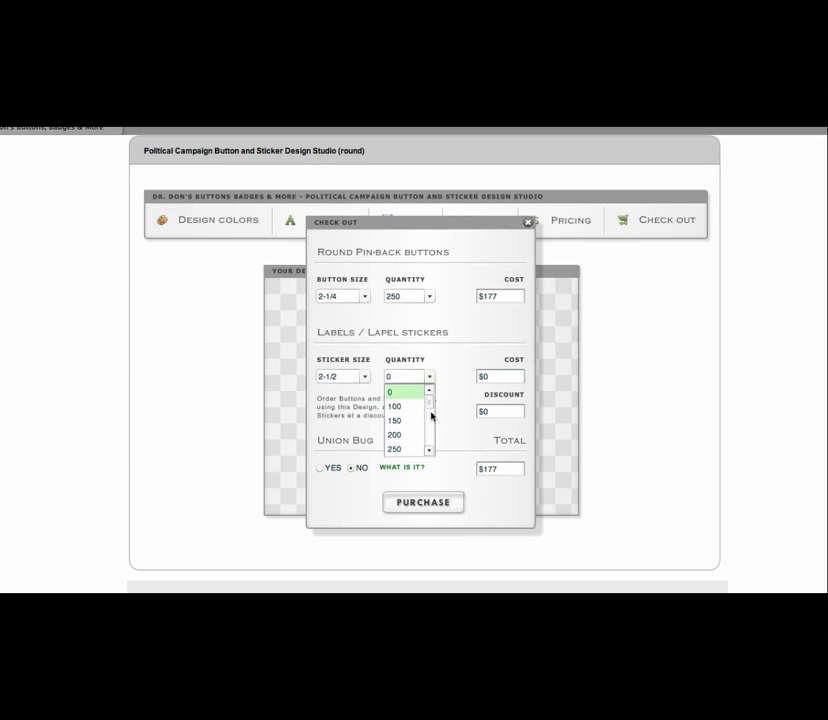
mouse_move(430, 404)
mouse_down()
mouse_move(432, 421)
mouse_move(432, 412)
mouse_up()
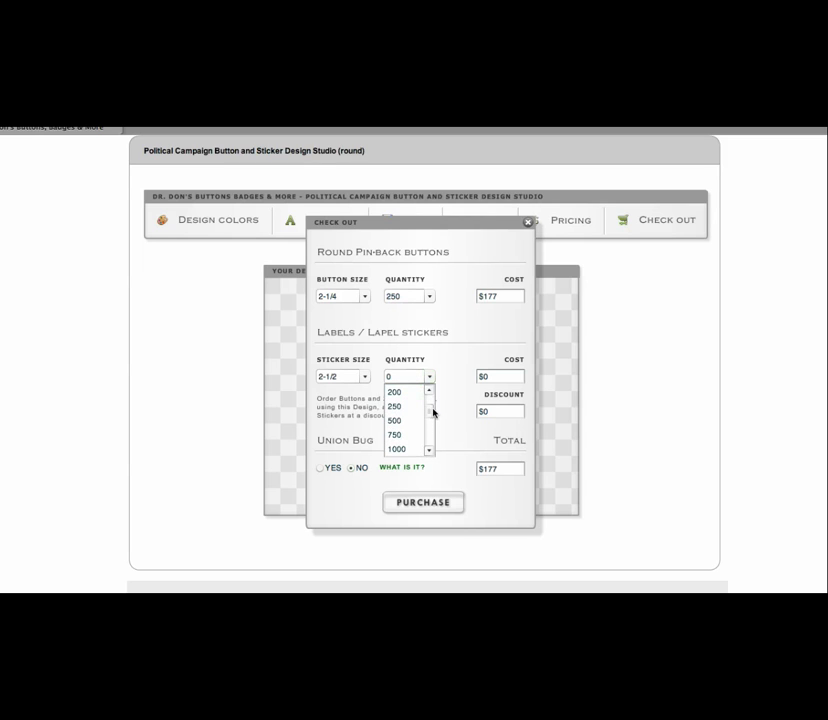
click(399, 409)
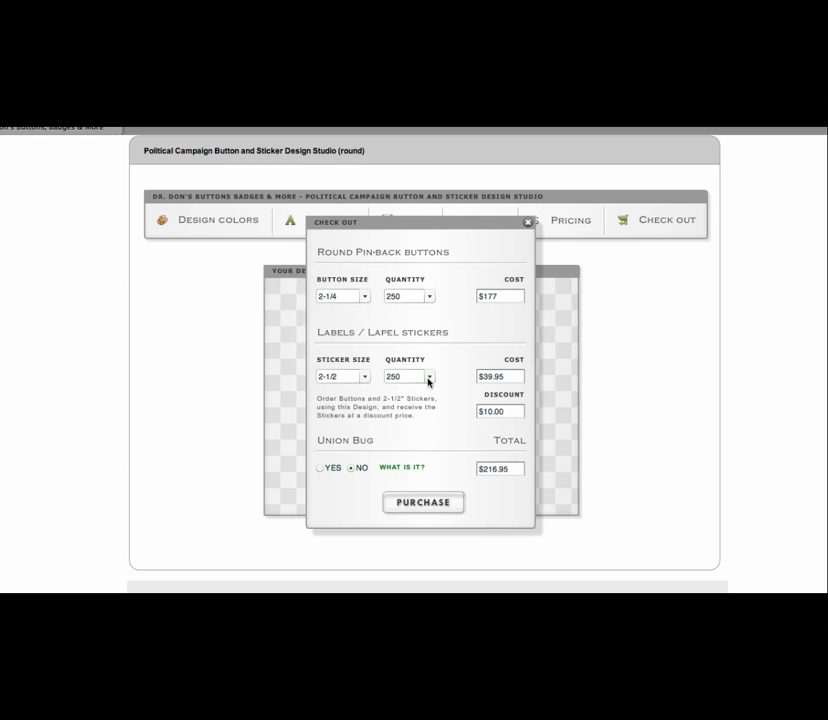
click(429, 379)
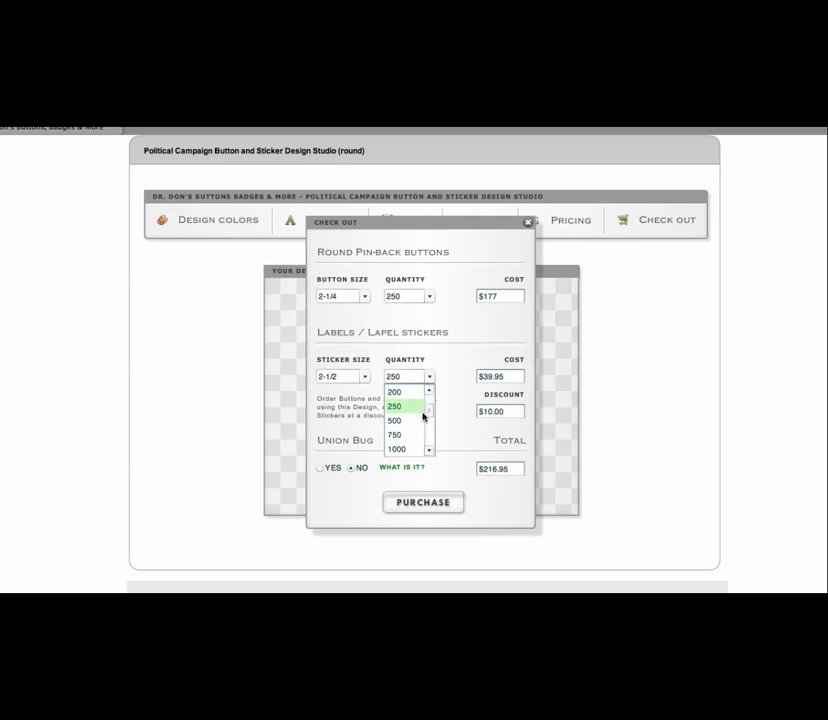
click(404, 451)
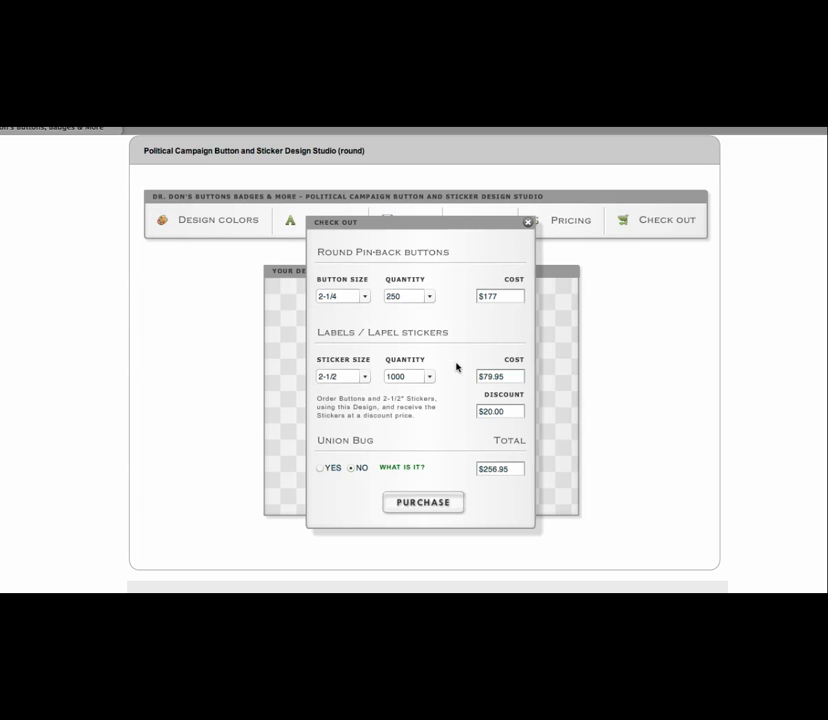
click(420, 503)
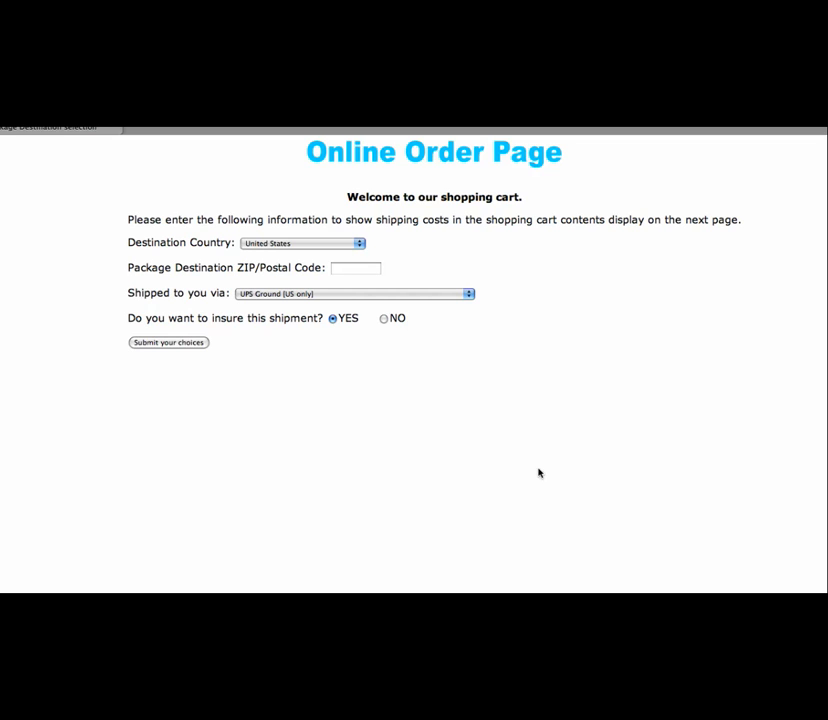
Enter ZIP 85308 and choose UPS 2nd Day Air shipping, bringing the total to $541.72
click(341, 268)
text(85308)
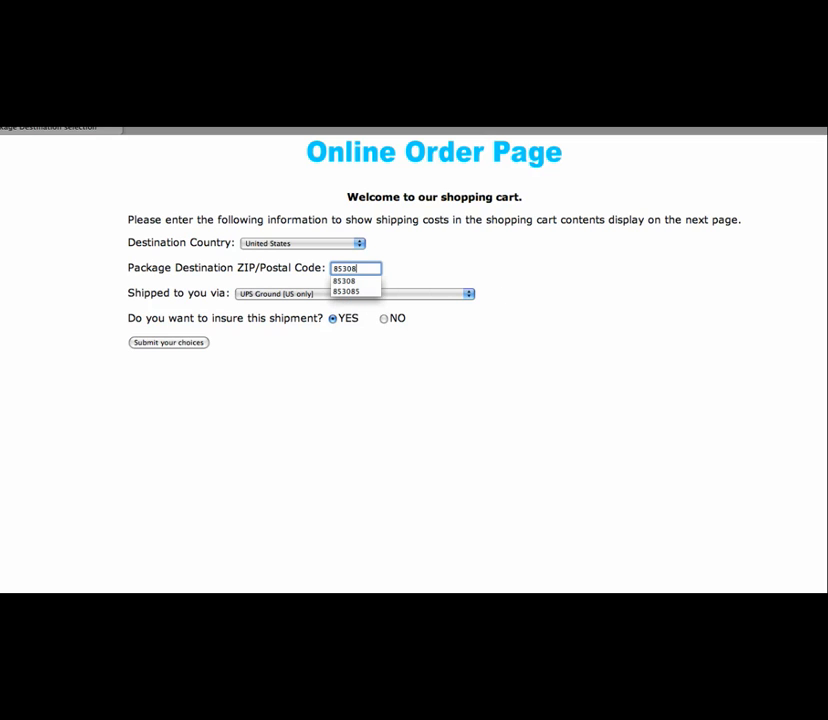
click(428, 329)
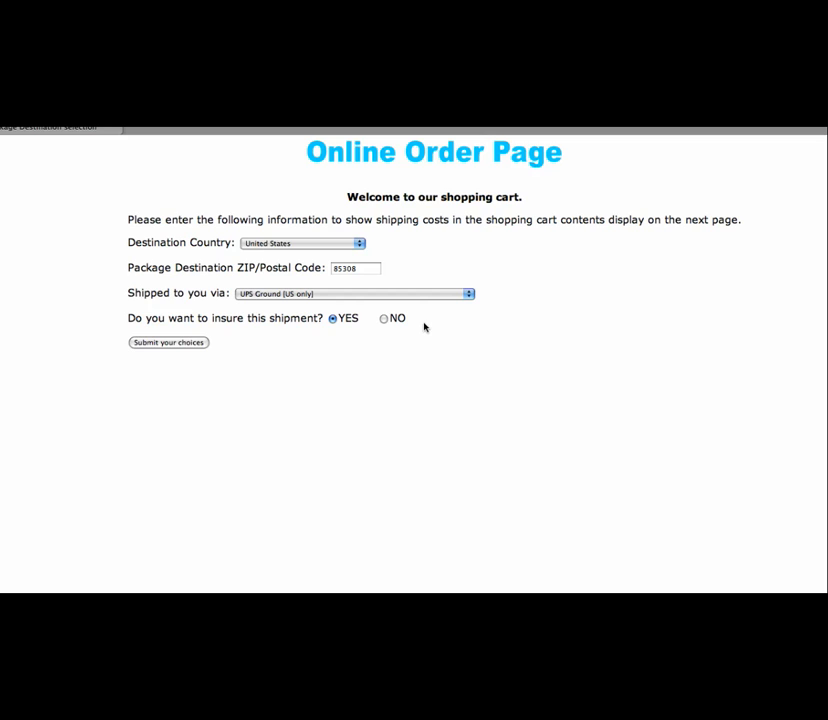
click(307, 294)
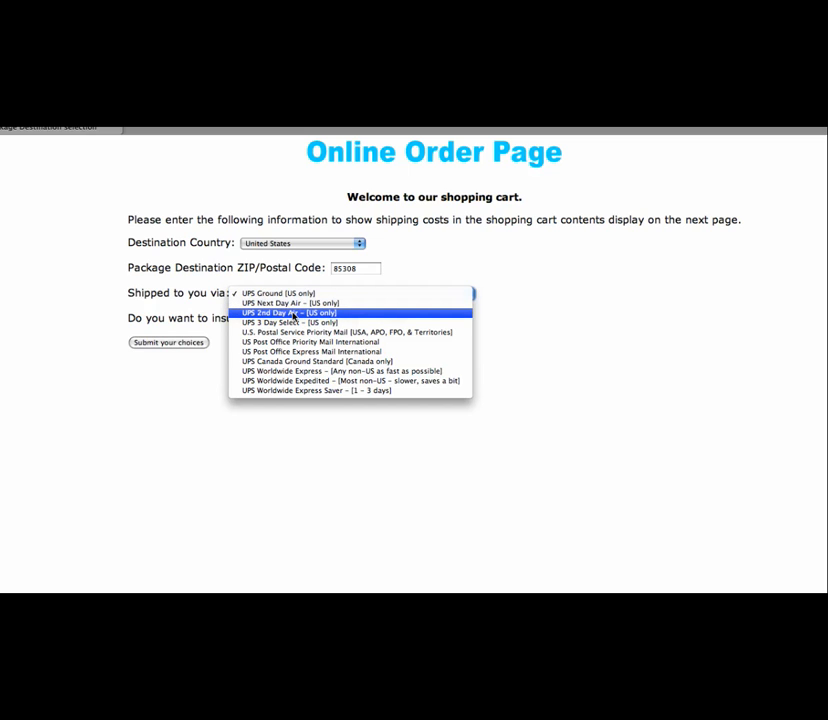
click(294, 314)
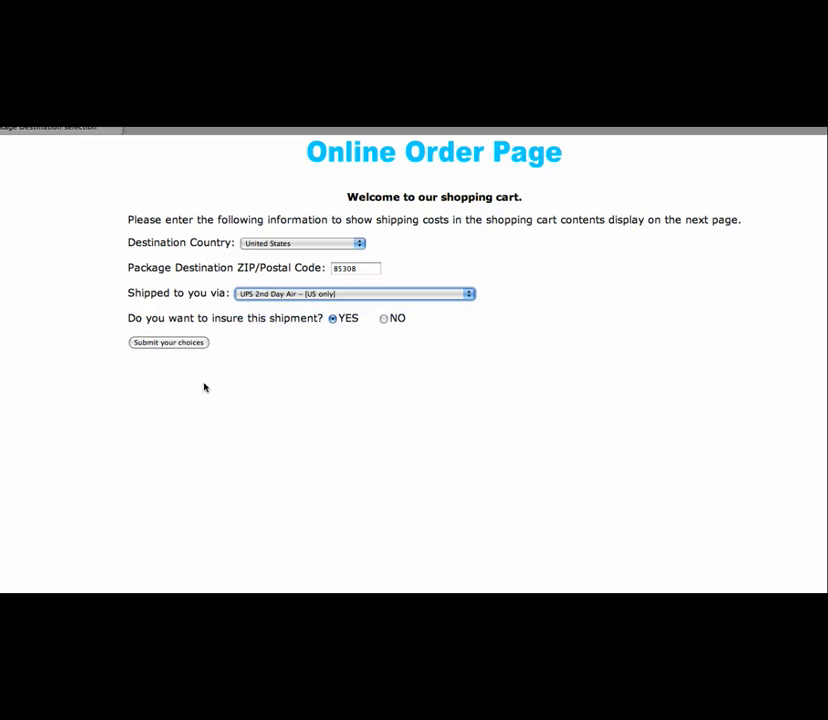
click(158, 343)
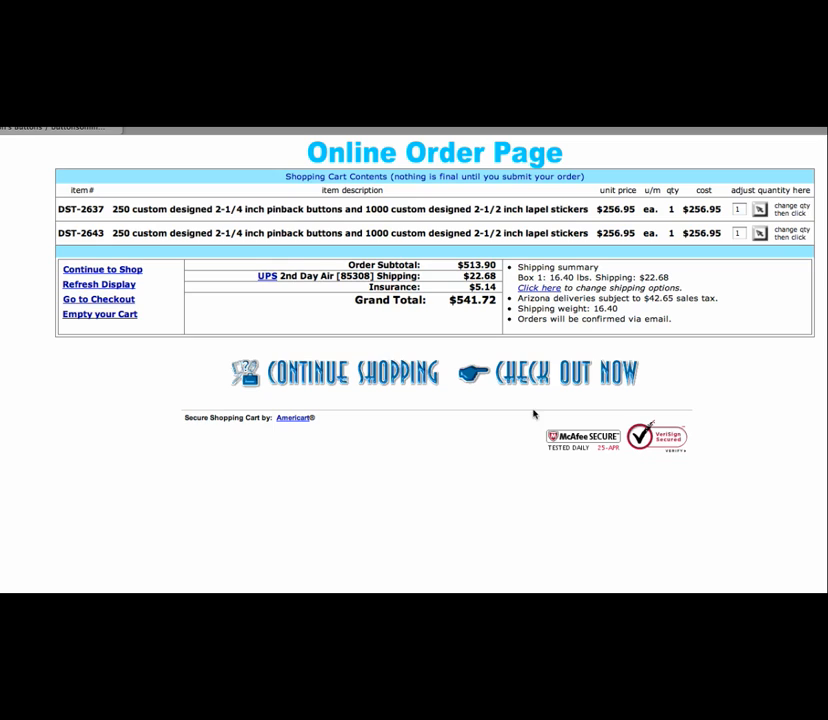
Check out paying by credit card shipped to the billing address, $584.37 total with tax
click(548, 376)
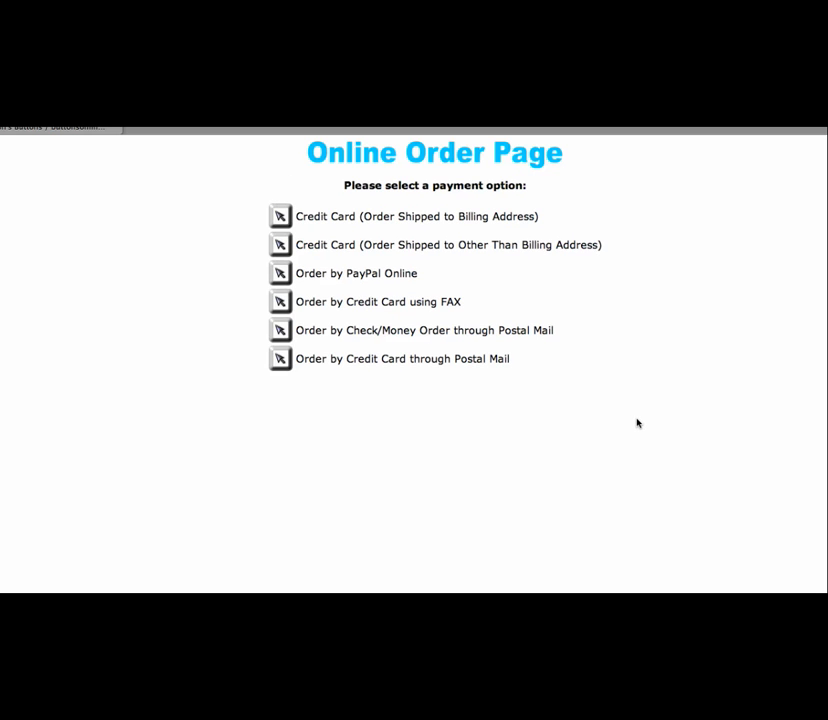
click(280, 217)
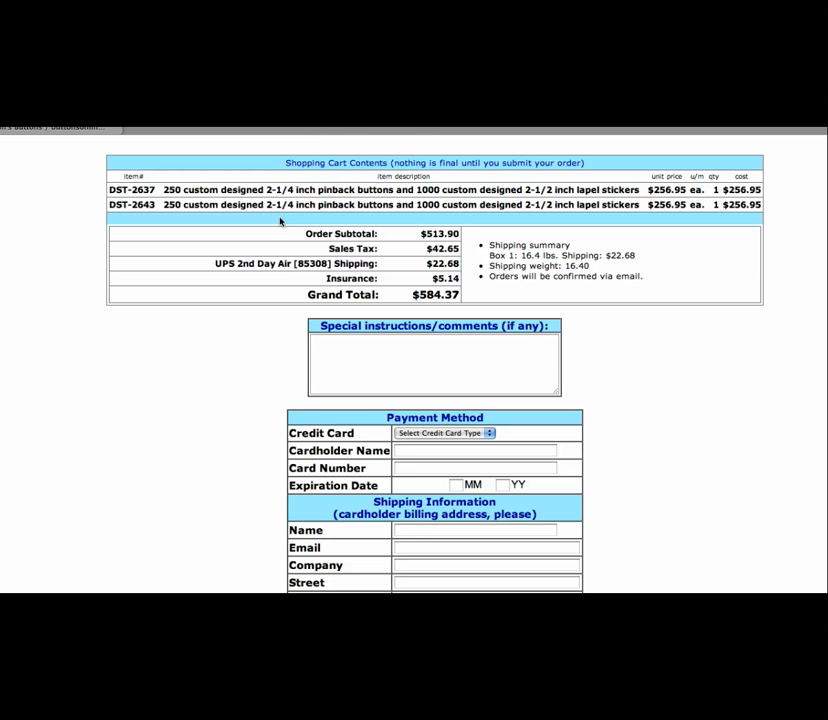